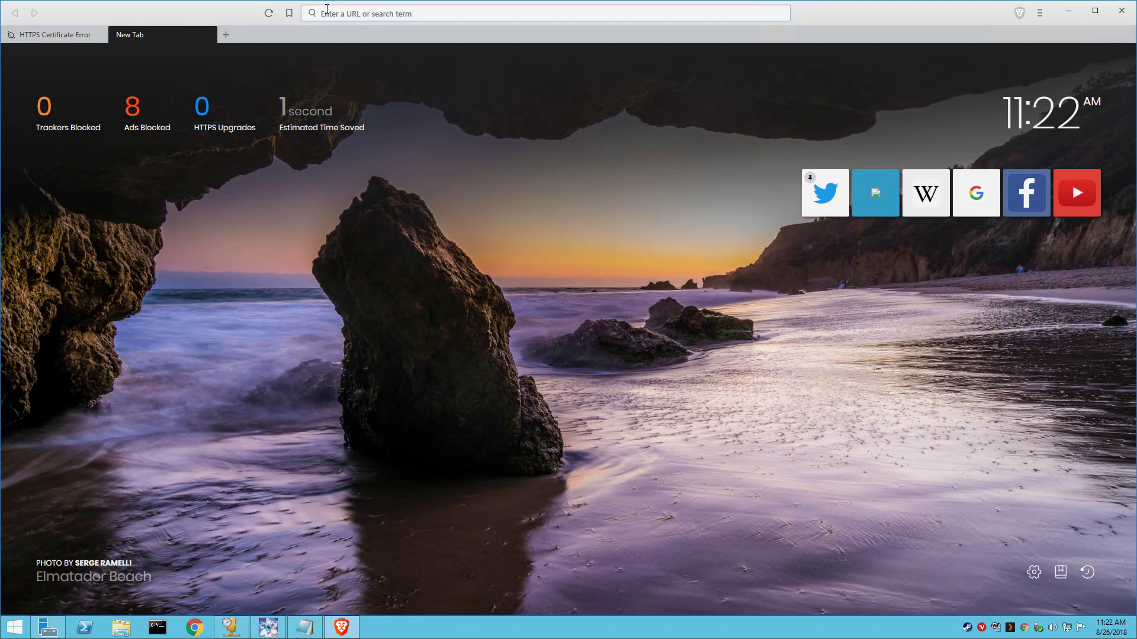
Step: Download UniFi-installer.exe (SDN Controller 5.8.28 for Windows) from downloads.ubnt.com/unifi and run it
text(downloads.ubnt.com/unifi)
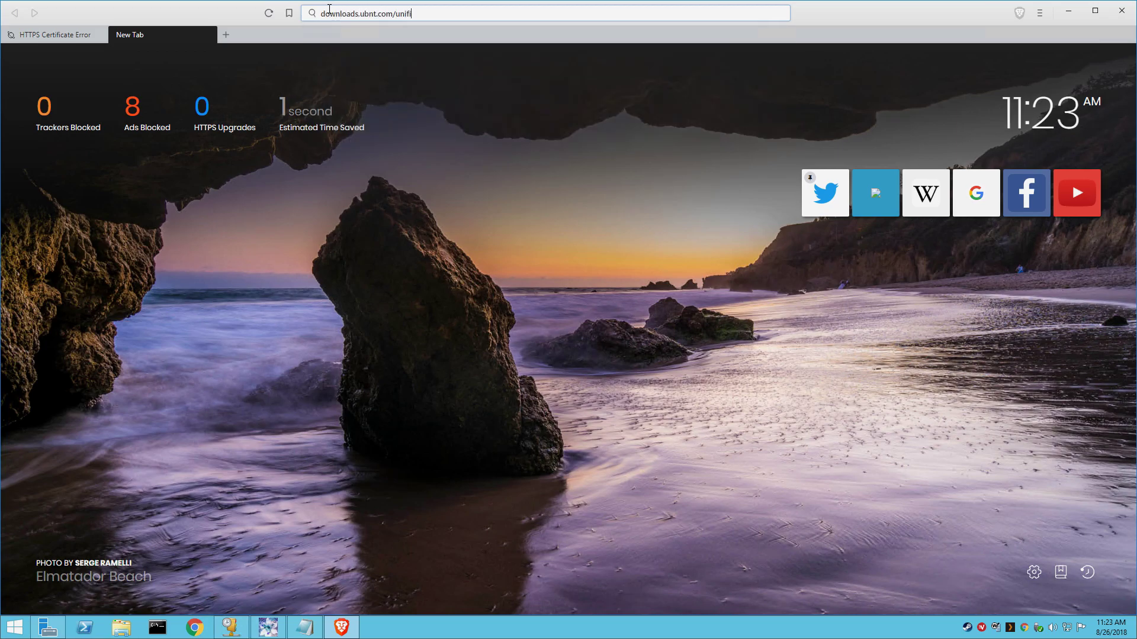
key(Return)
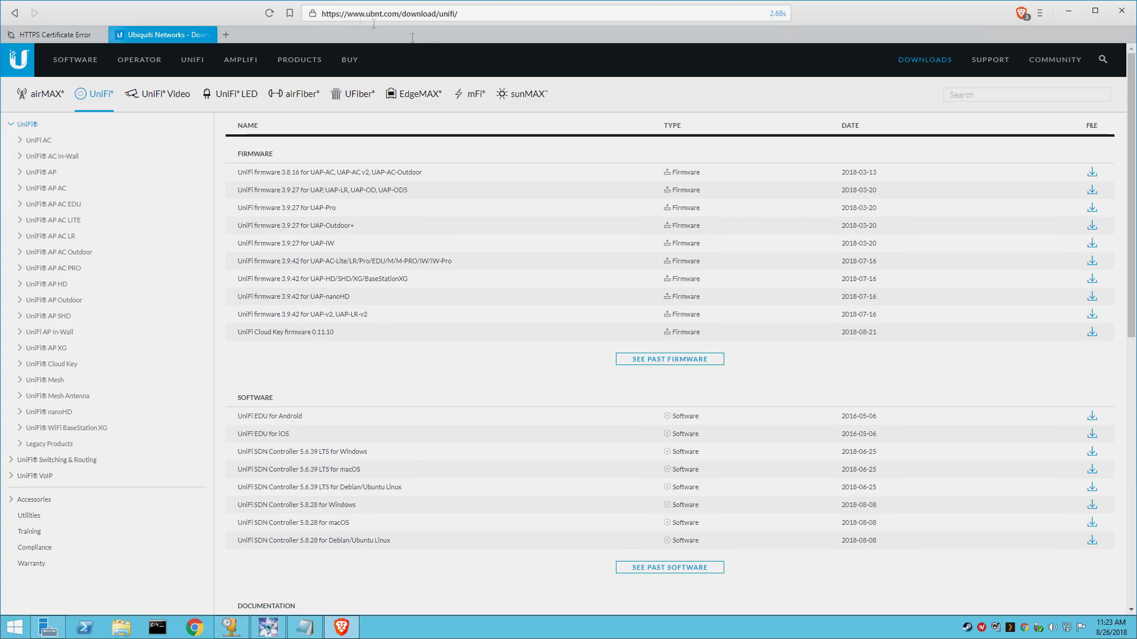
click(1093, 507)
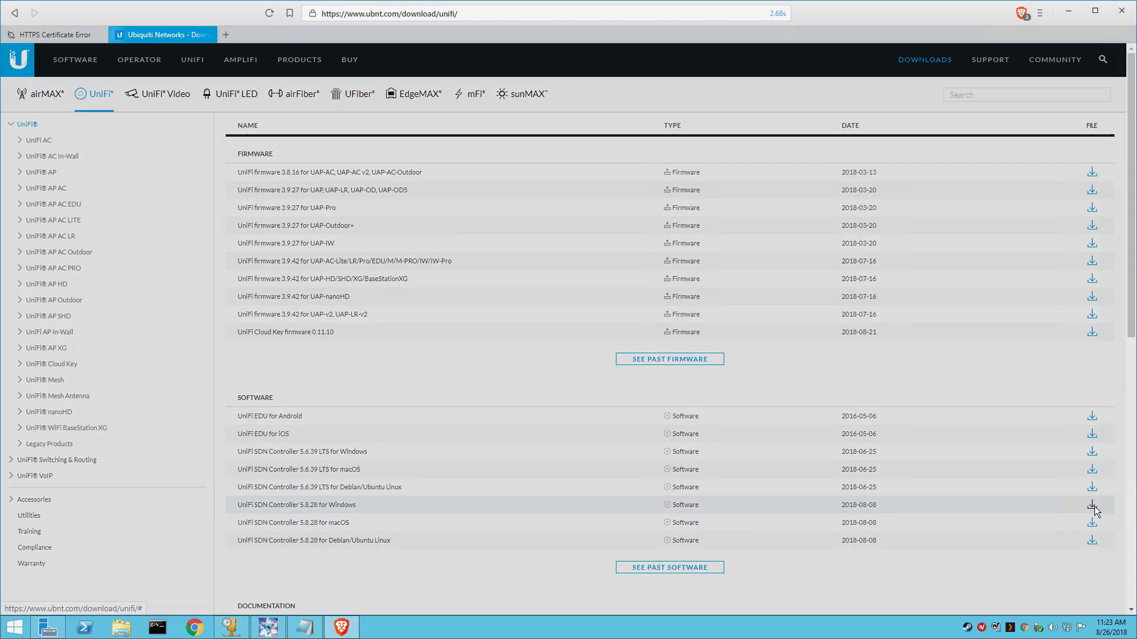
click(442, 359)
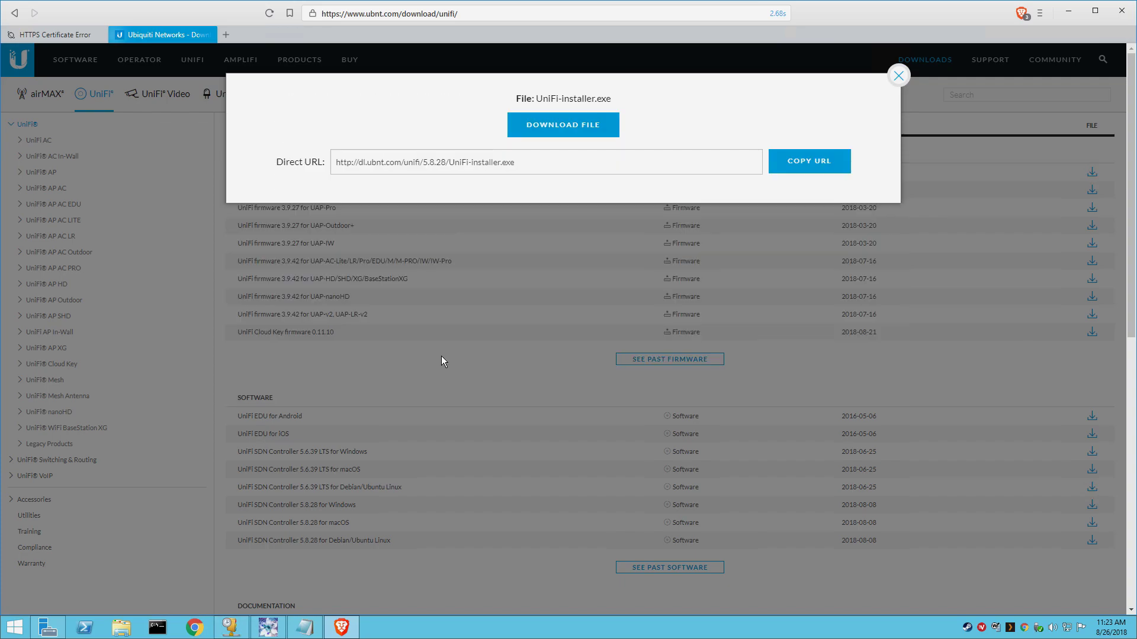
click(540, 129)
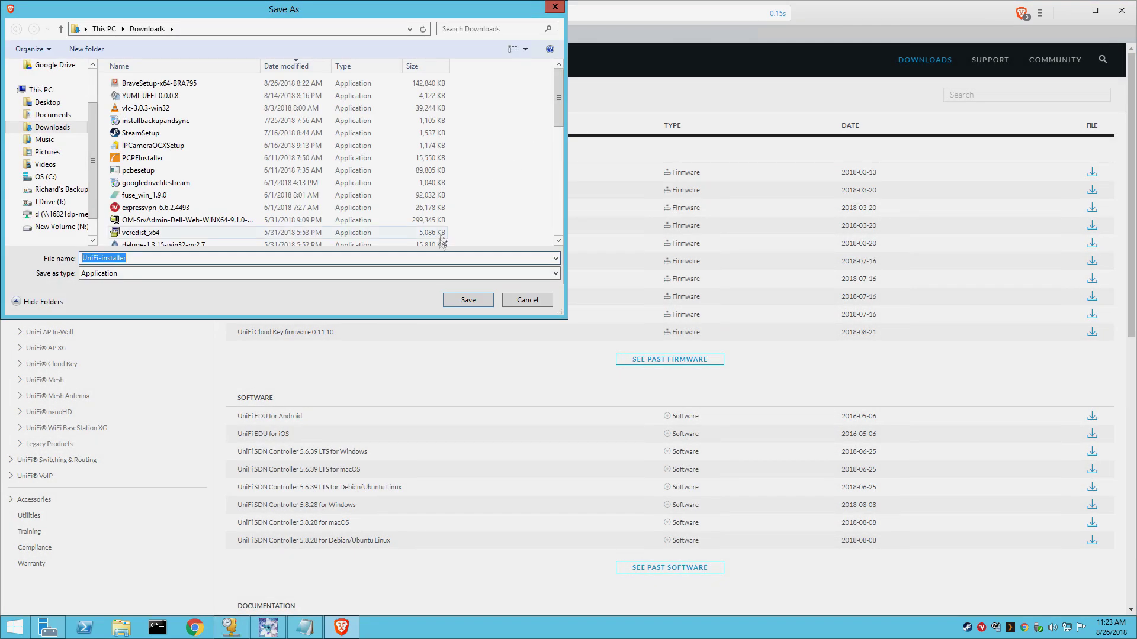
click(468, 300)
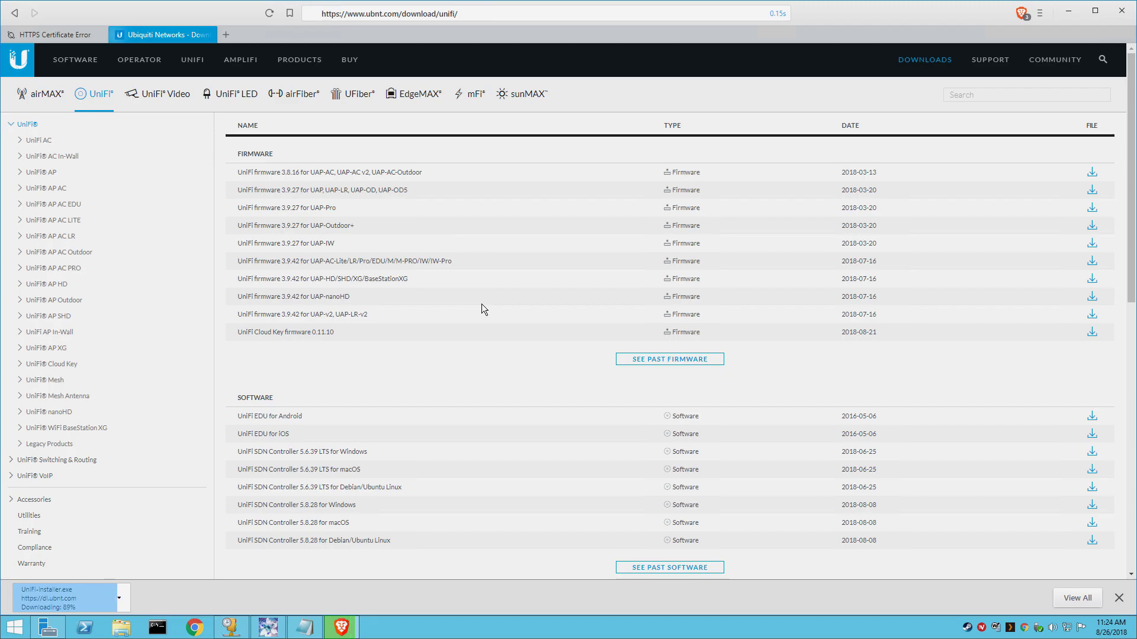
click(61, 602)
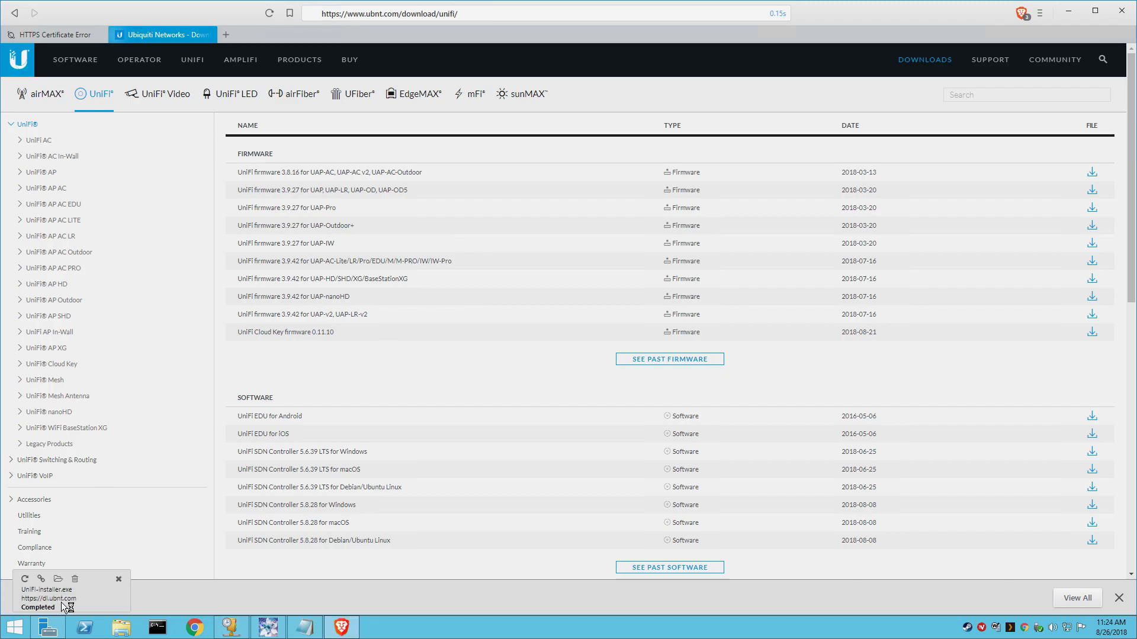
Step: Download the 64-bit Java for Windows installer from java.com when UniFi Setup asks for Java
click(644, 410)
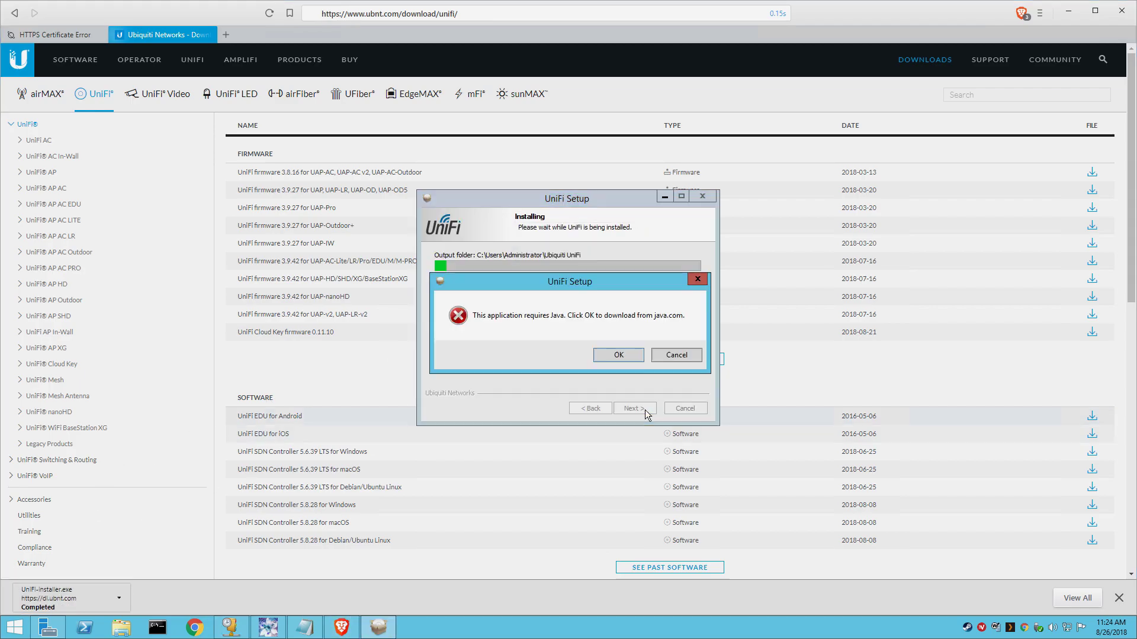
click(617, 355)
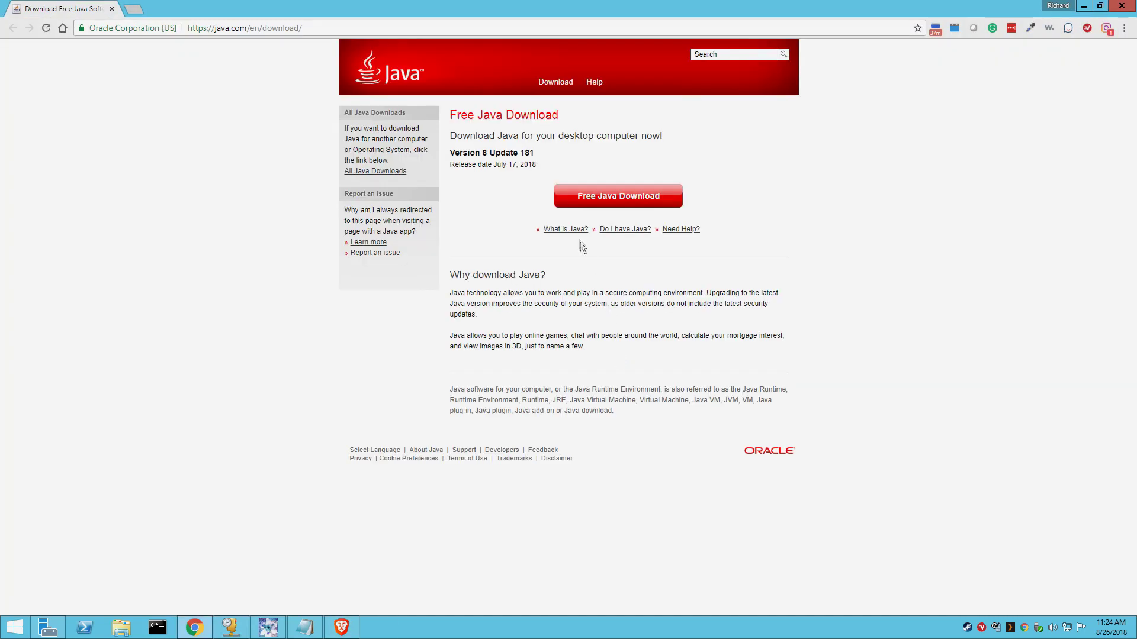
click(570, 196)
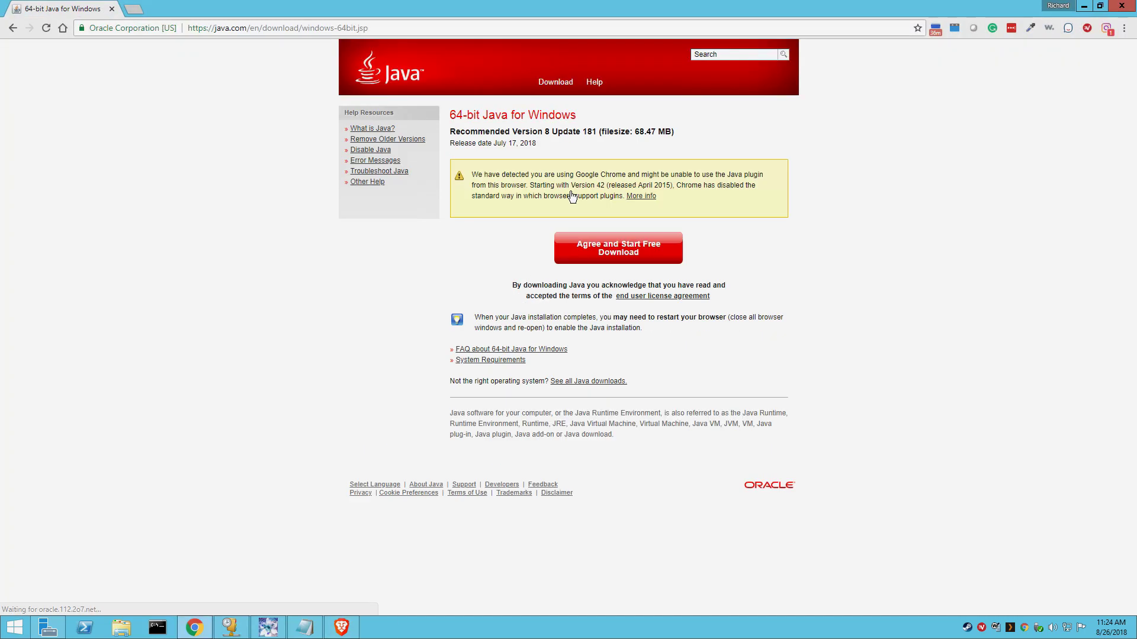
click(593, 251)
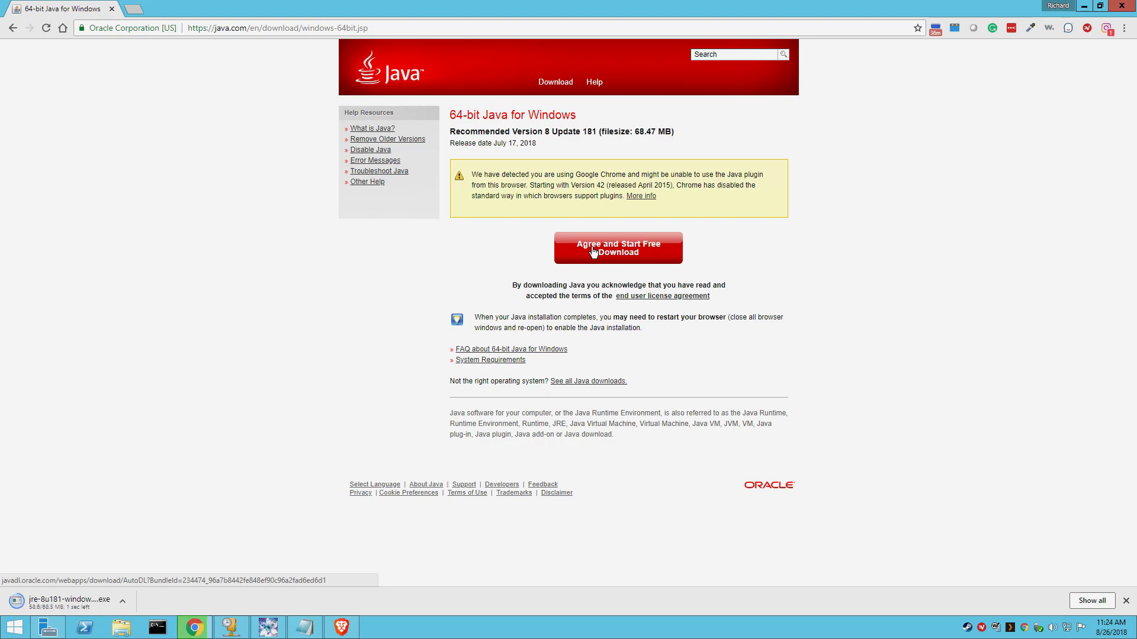
Step: Install Java 8 Update 181, close its installer, and resume the UniFi installation
click(59, 607)
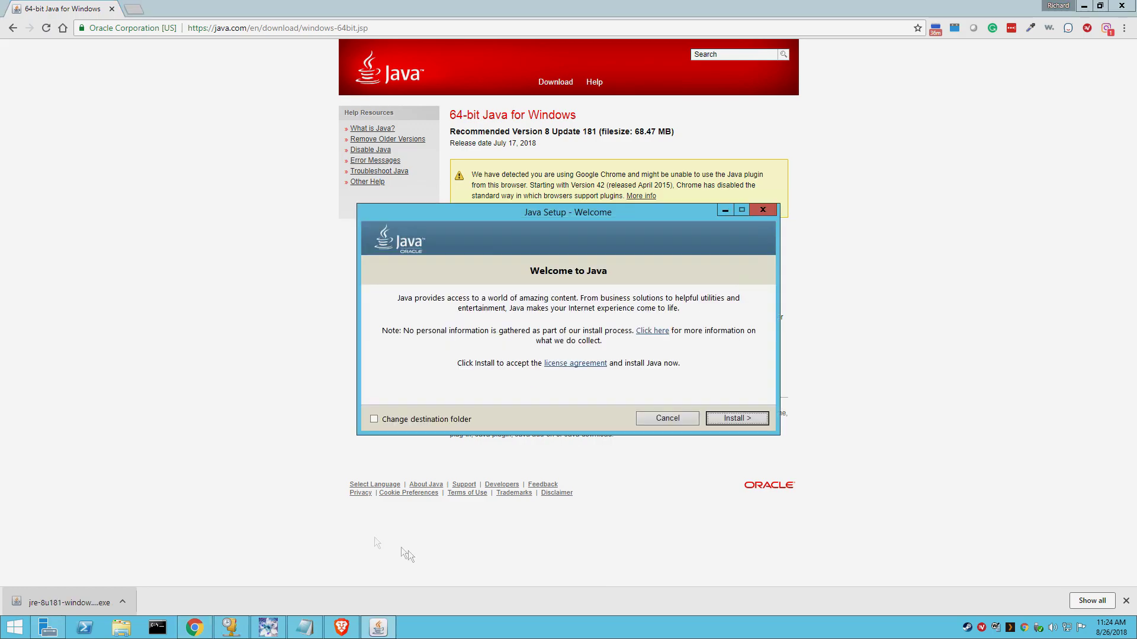
click(743, 423)
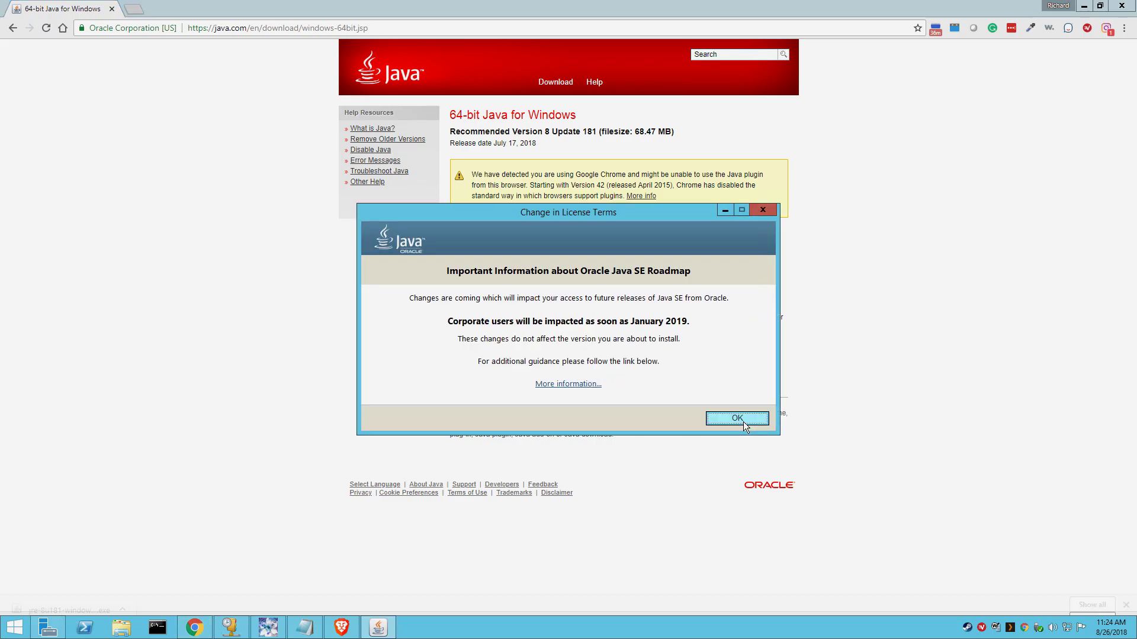
click(744, 423)
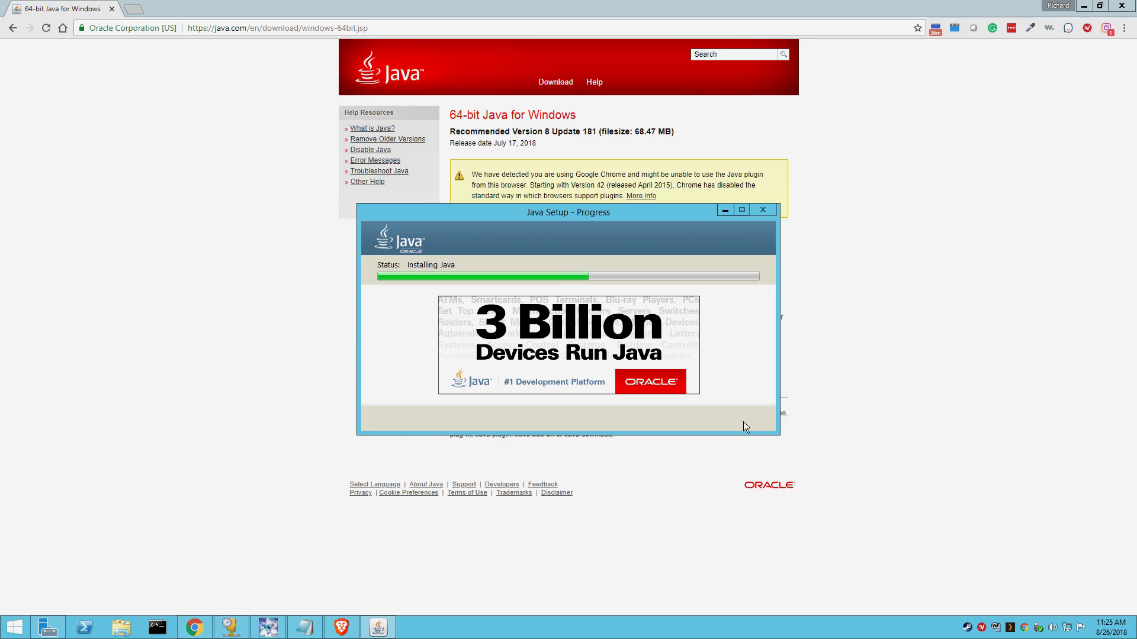
key(alt+Tab)
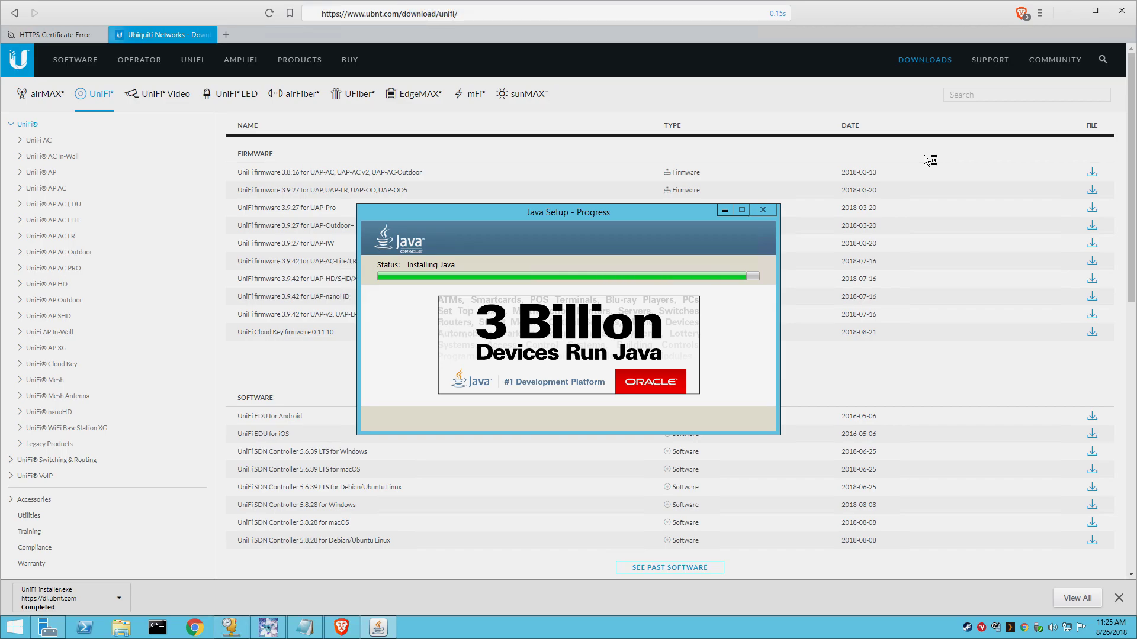
click(737, 419)
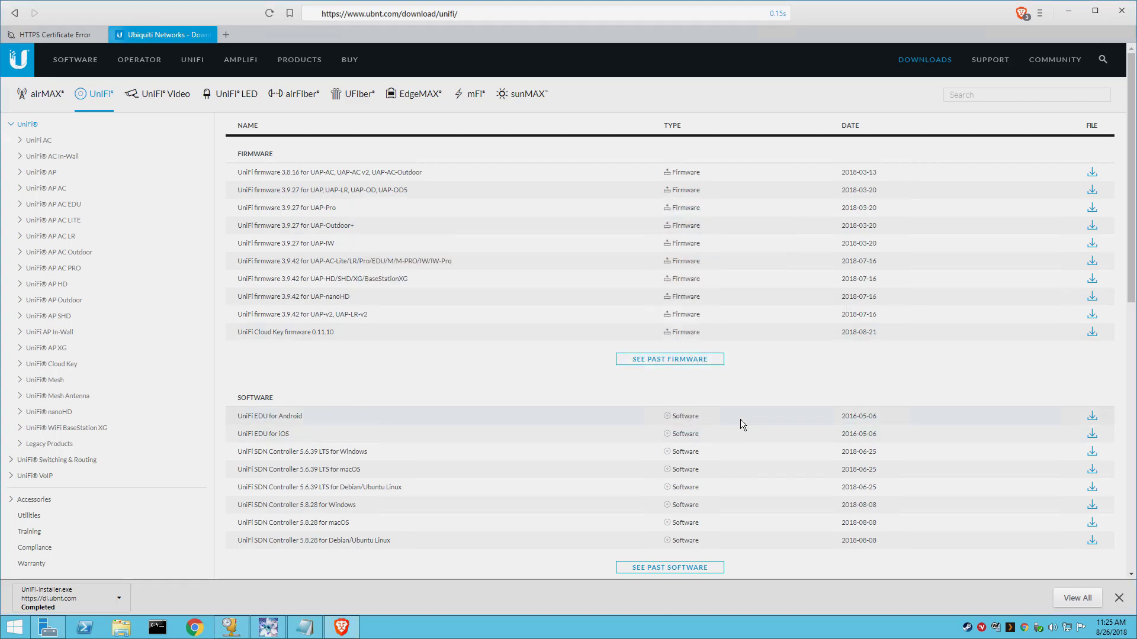
click(635, 408)
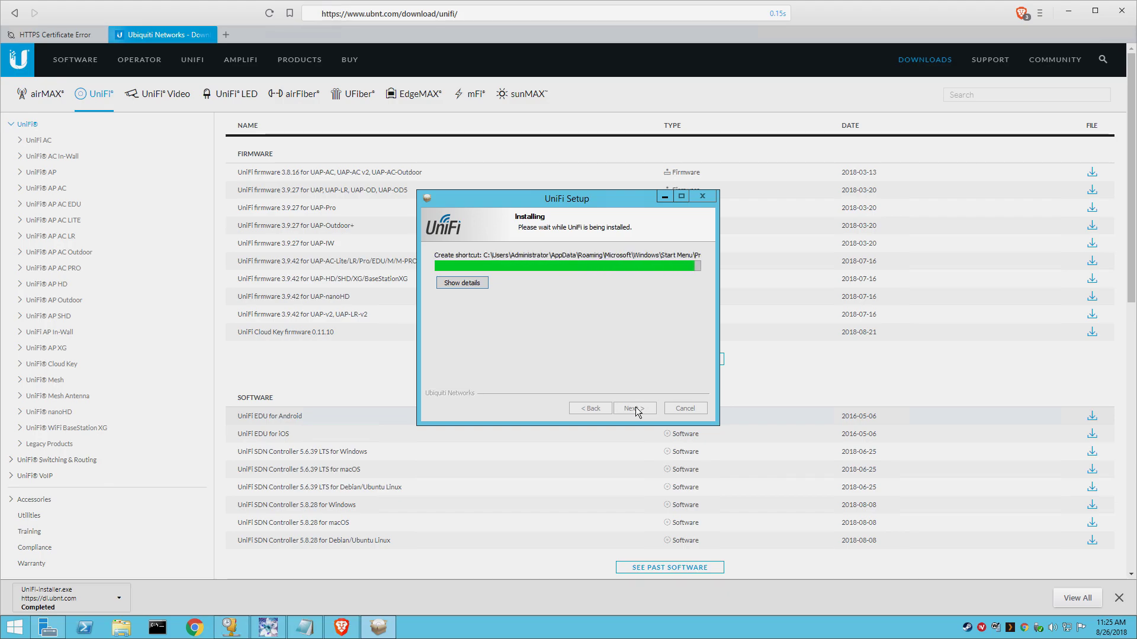
Step: Finish UniFi Setup and launch the UniFi Controller from a Start search for 'unif'
click(635, 408)
key(super)
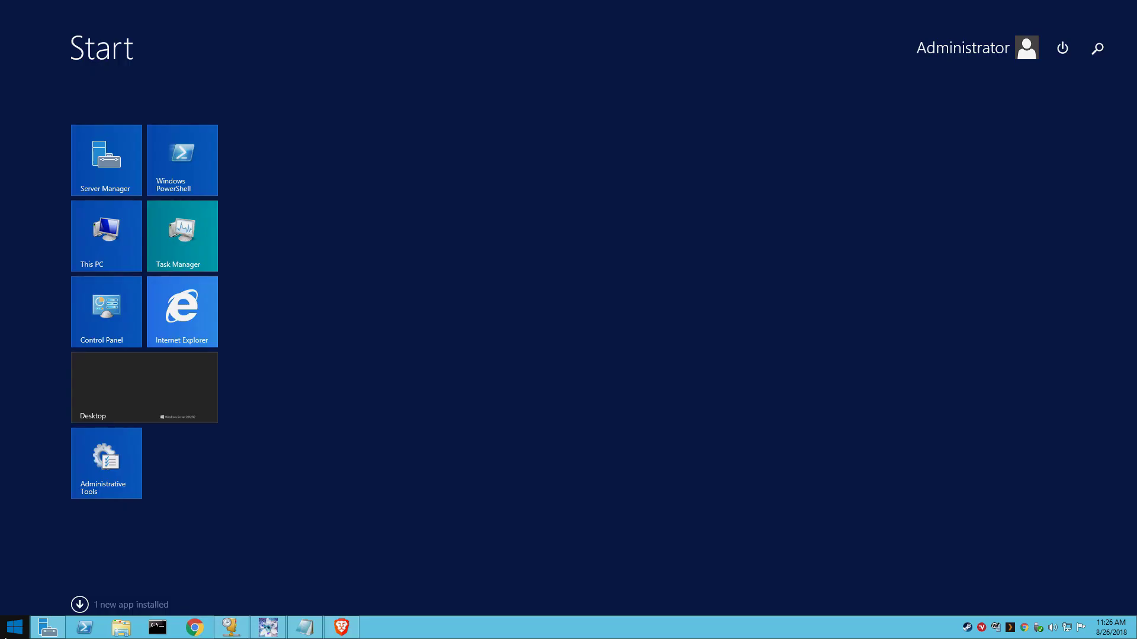
text(unif)
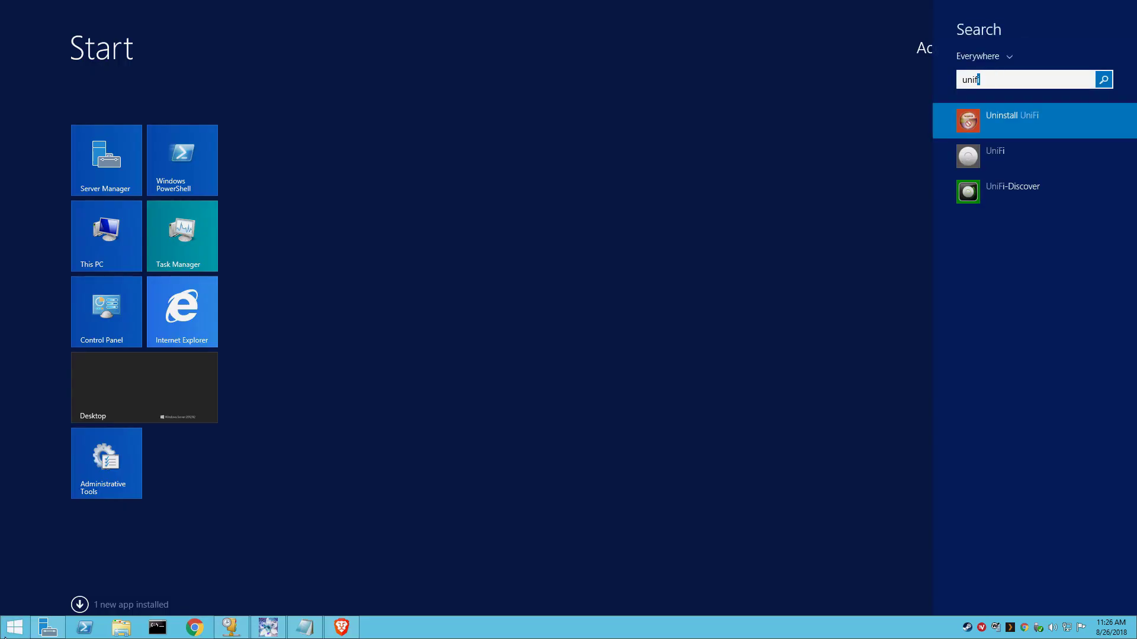
key(Down)
key(Return)
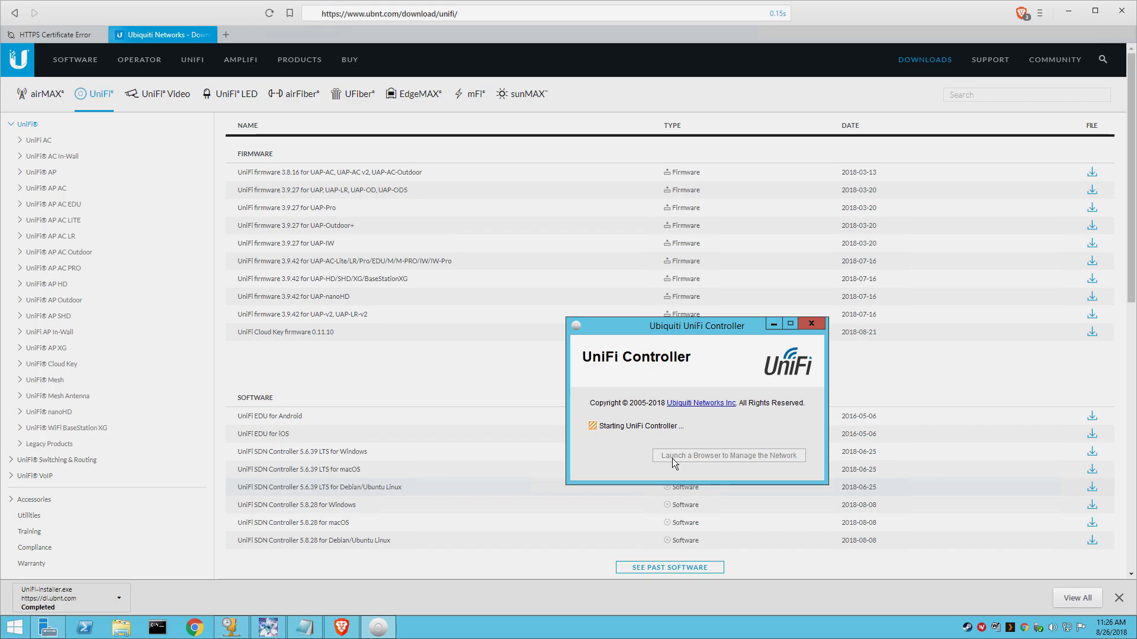
Step: Open the gateway admin page at 192.168.1.254 and go to Firewall > IP Passthrough
click(227, 38)
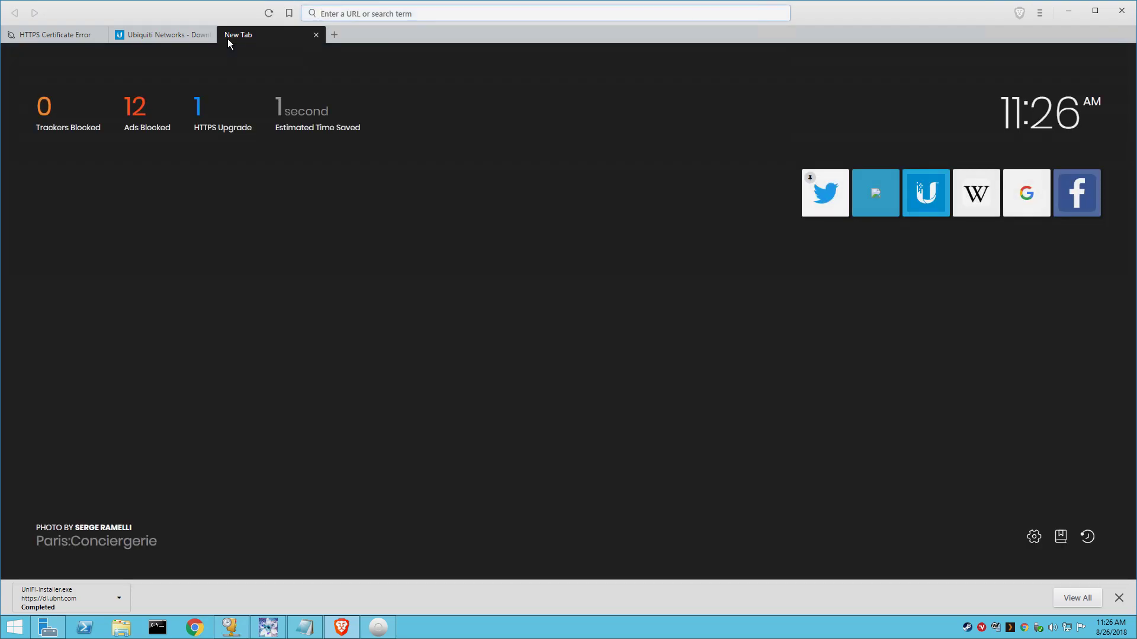
text(192.168.1.254)
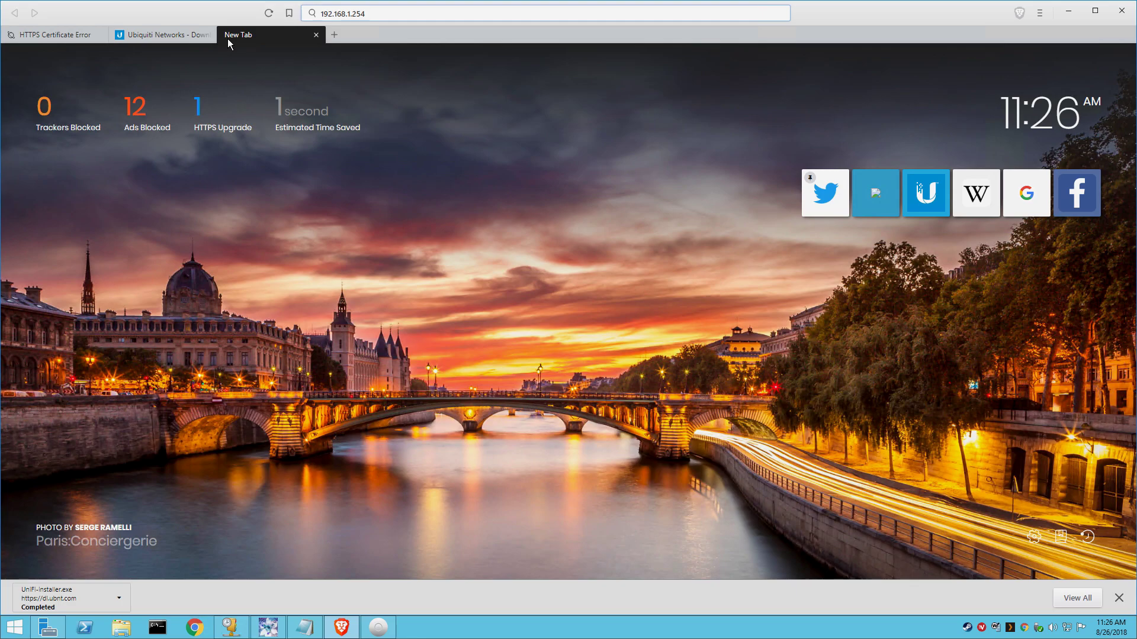
key(Return)
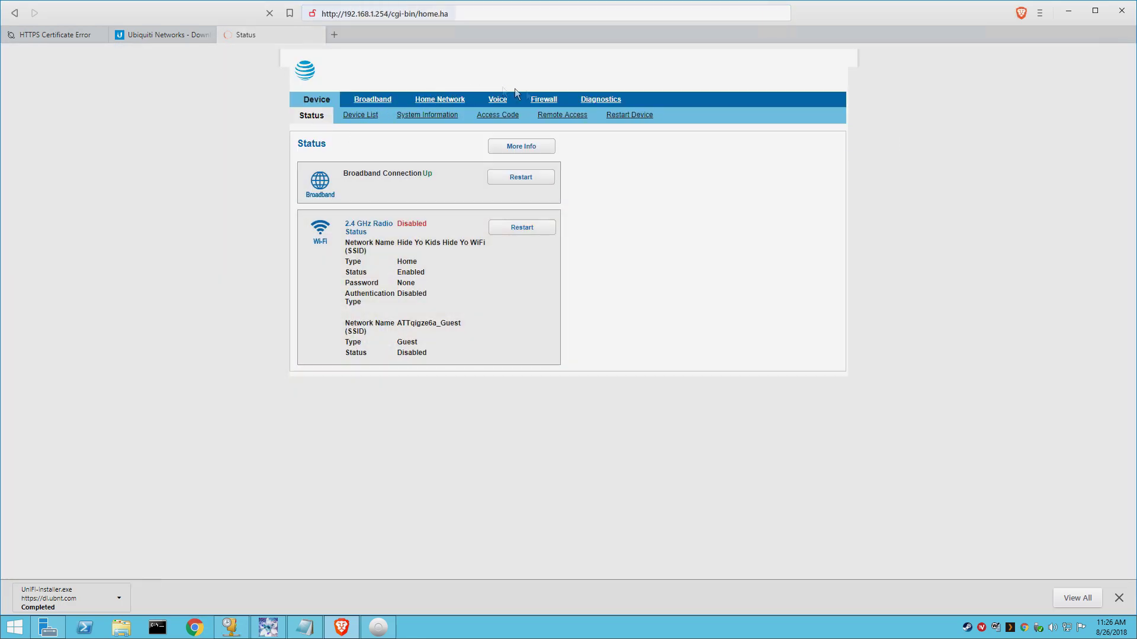
click(556, 101)
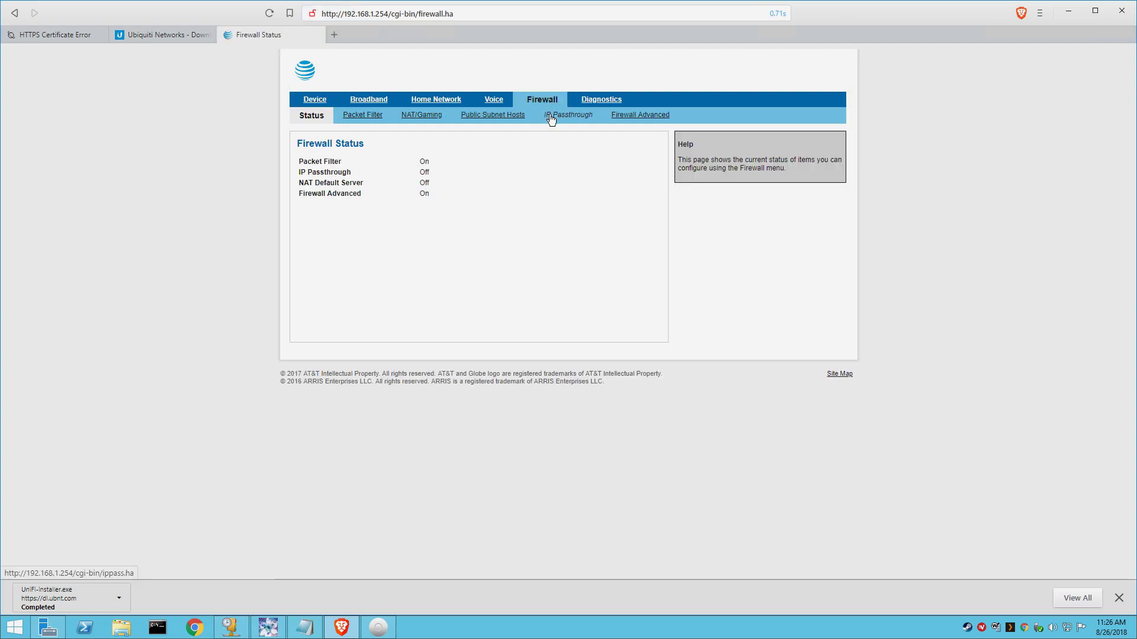
click(550, 121)
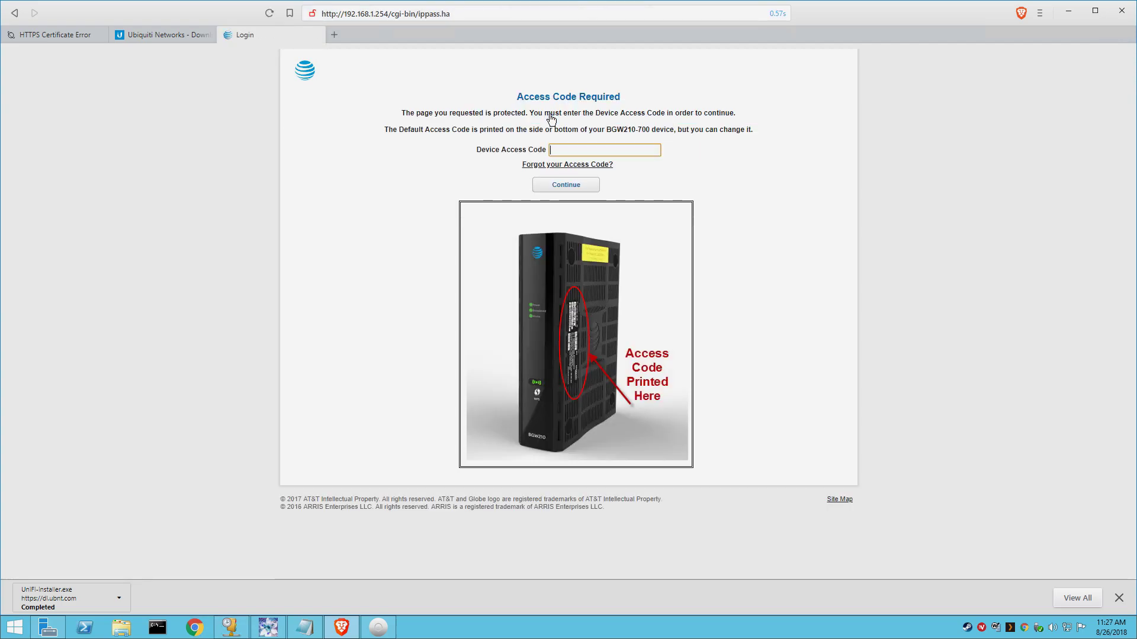
Step: Copy the device access code from the Notepad notes and paste it in to log in
click(301, 633)
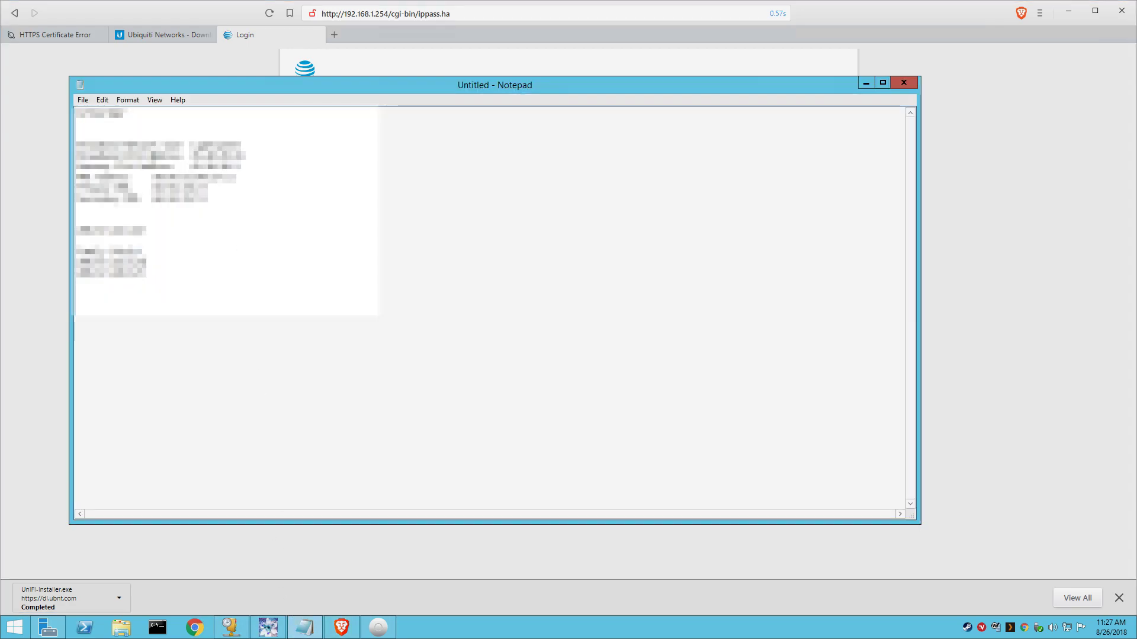
drag(129, 114, 77, 115)
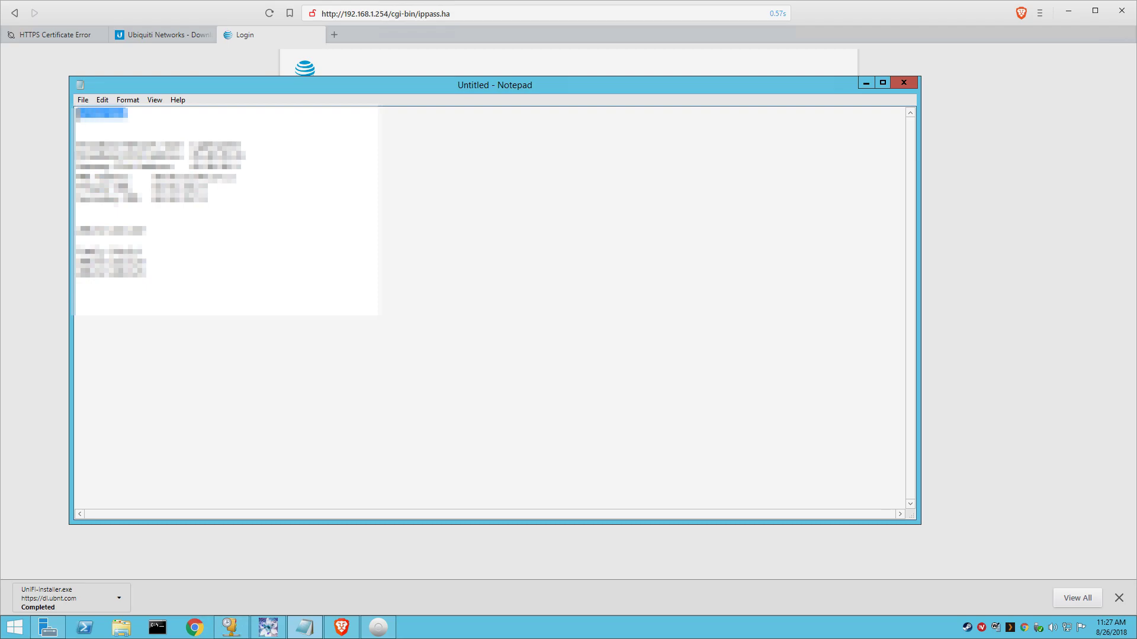
right_click(80, 115)
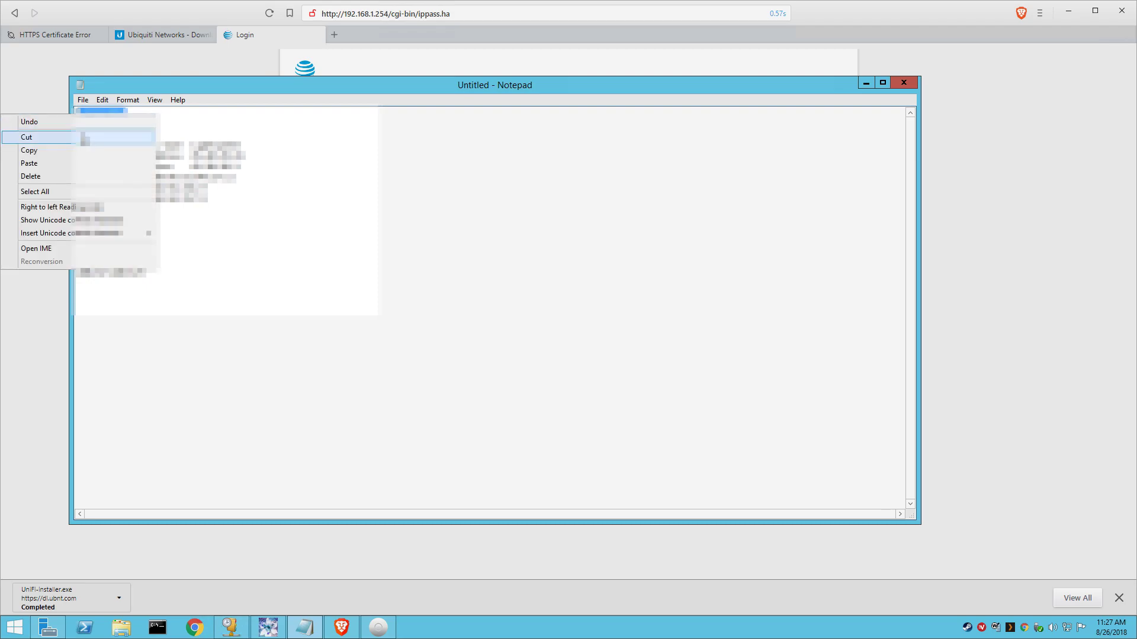
click(83, 151)
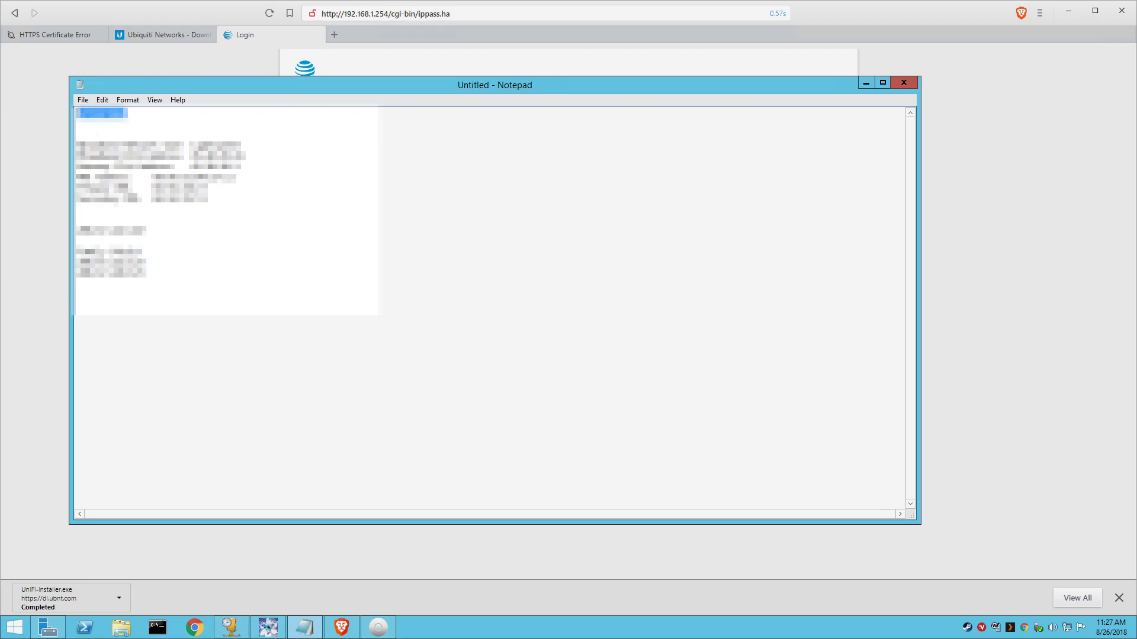
click(701, 68)
click(619, 149)
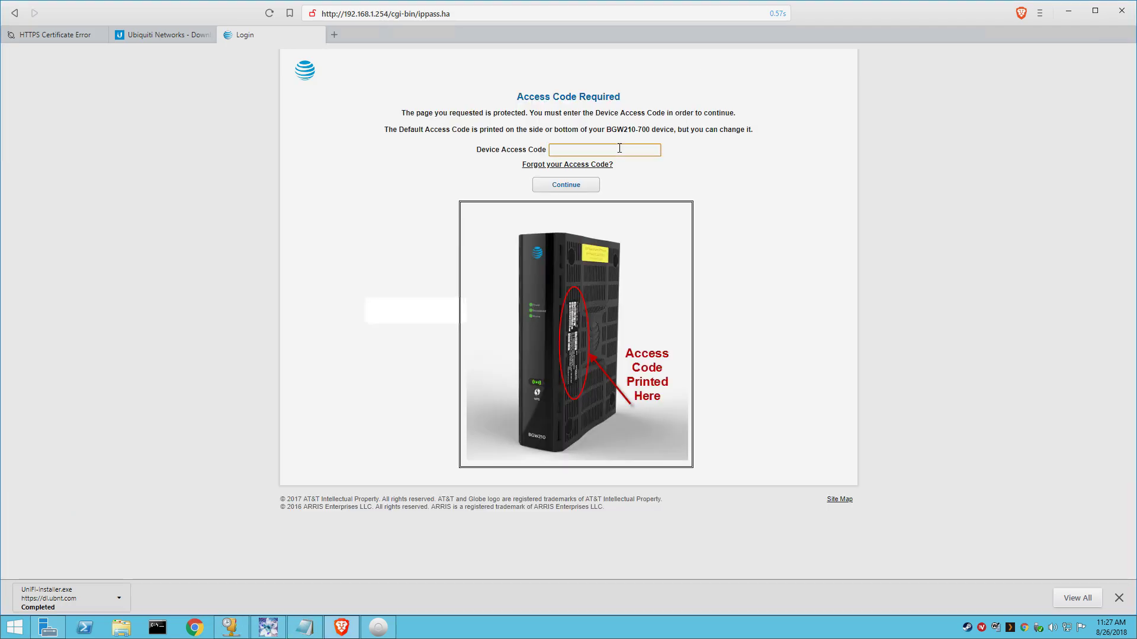
key(ctrl+v)
click(583, 185)
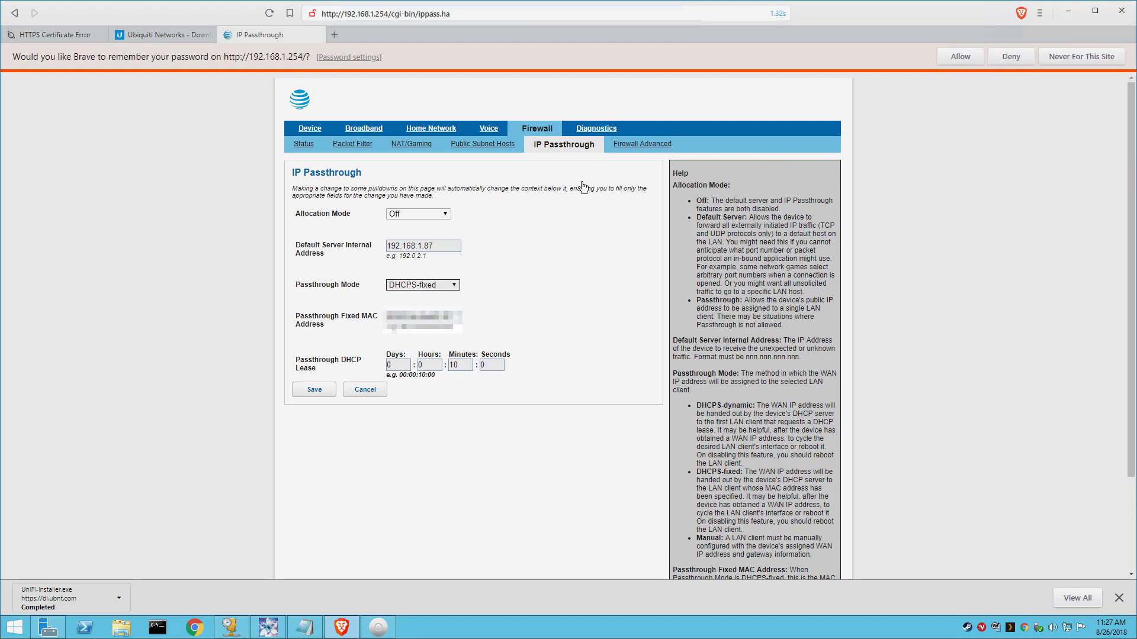
Step: Set IP Passthrough to Allocation Mode Passthrough with DHCPS-fixed, then open the controller's management page
click(432, 216)
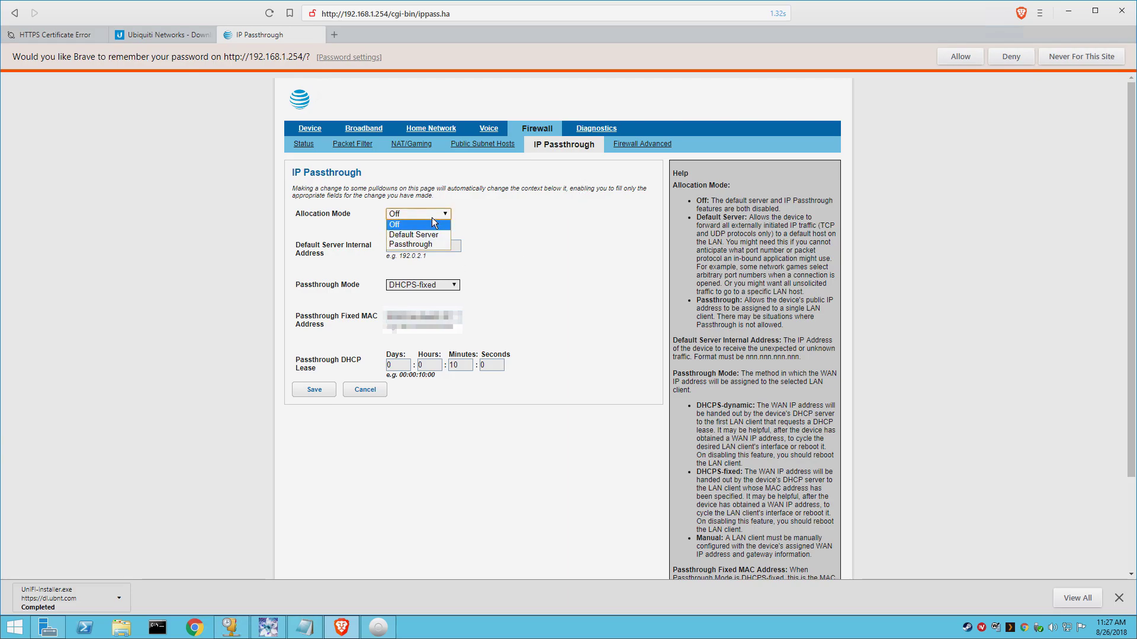
click(429, 242)
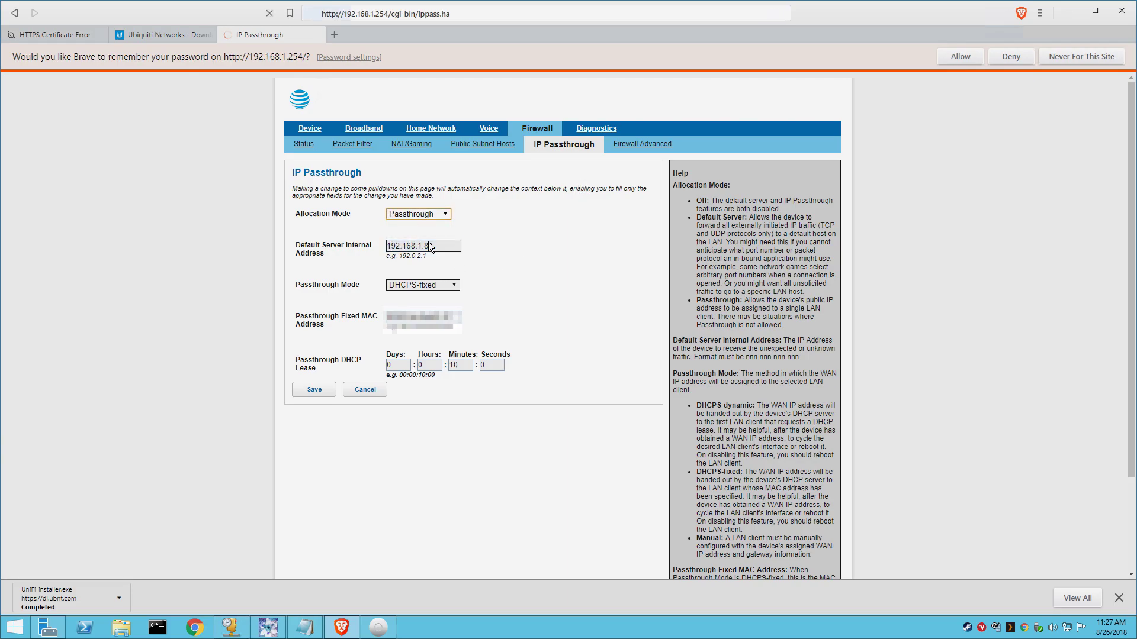
click(449, 286)
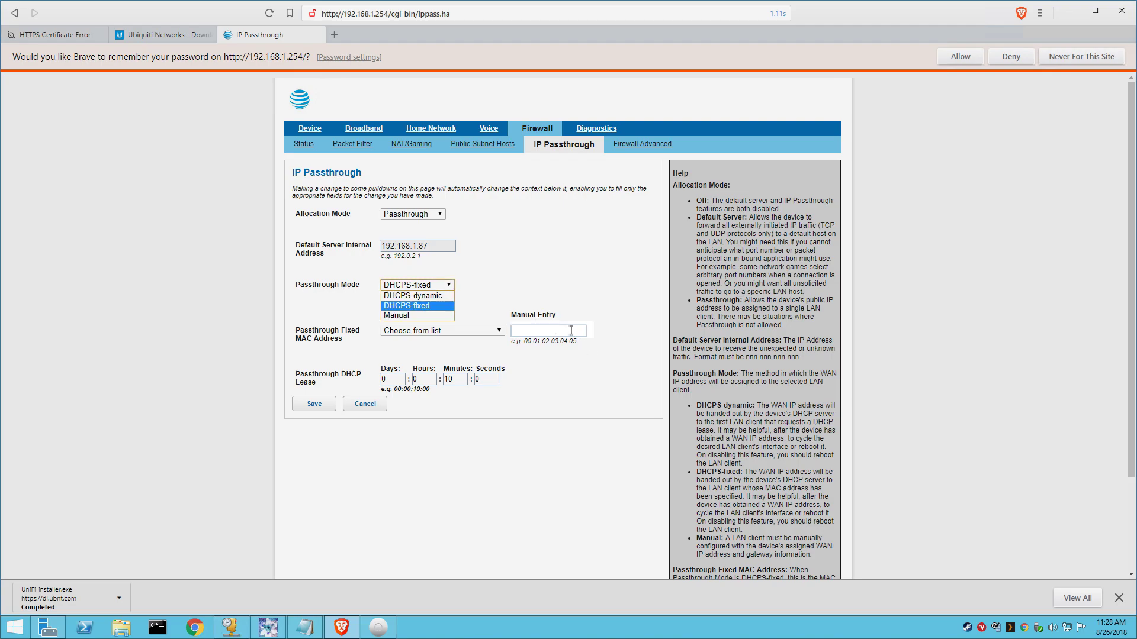
click(571, 331)
click(566, 333)
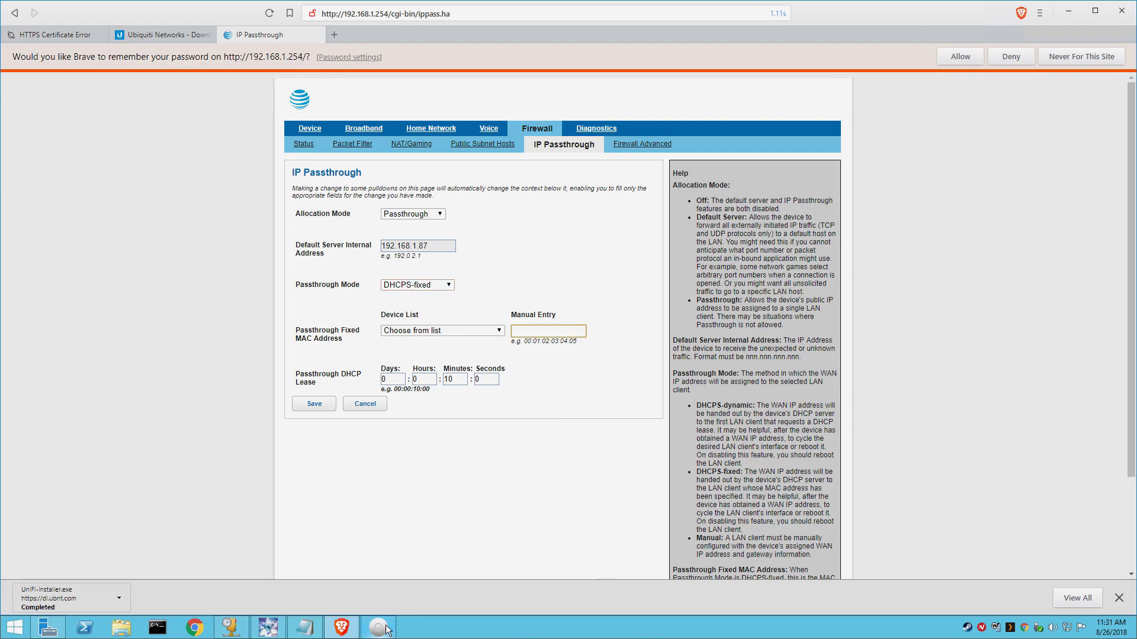
click(382, 628)
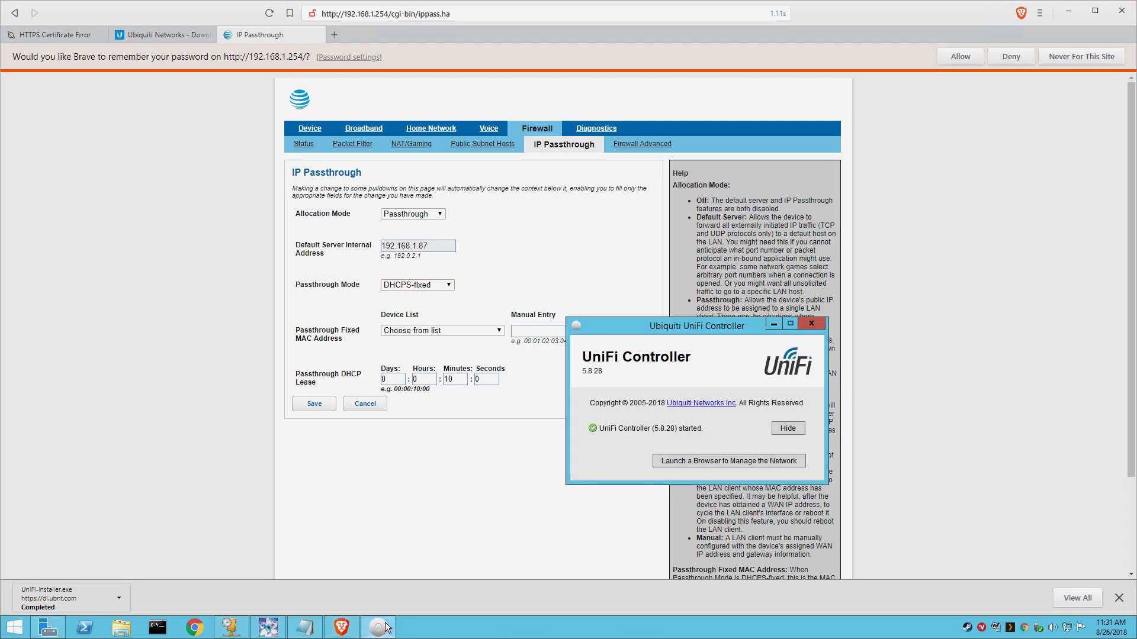
click(712, 458)
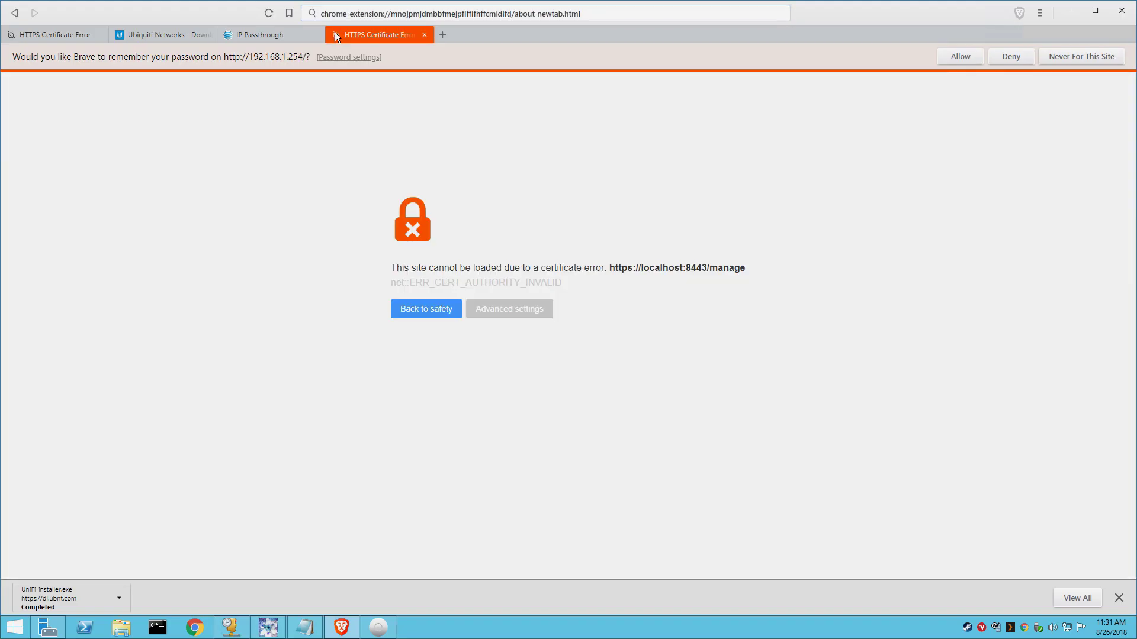
Step: Bypass the certificate warning, pass country/timezone, check the UniFi Security Gateway 3P and copy its identifier
click(512, 315)
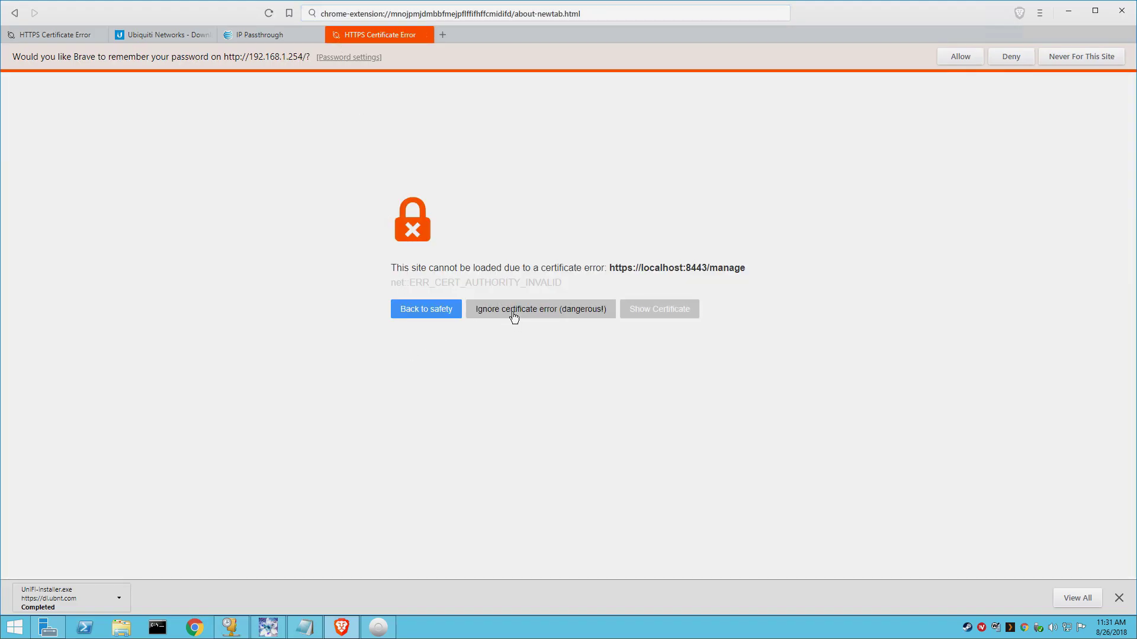
click(514, 317)
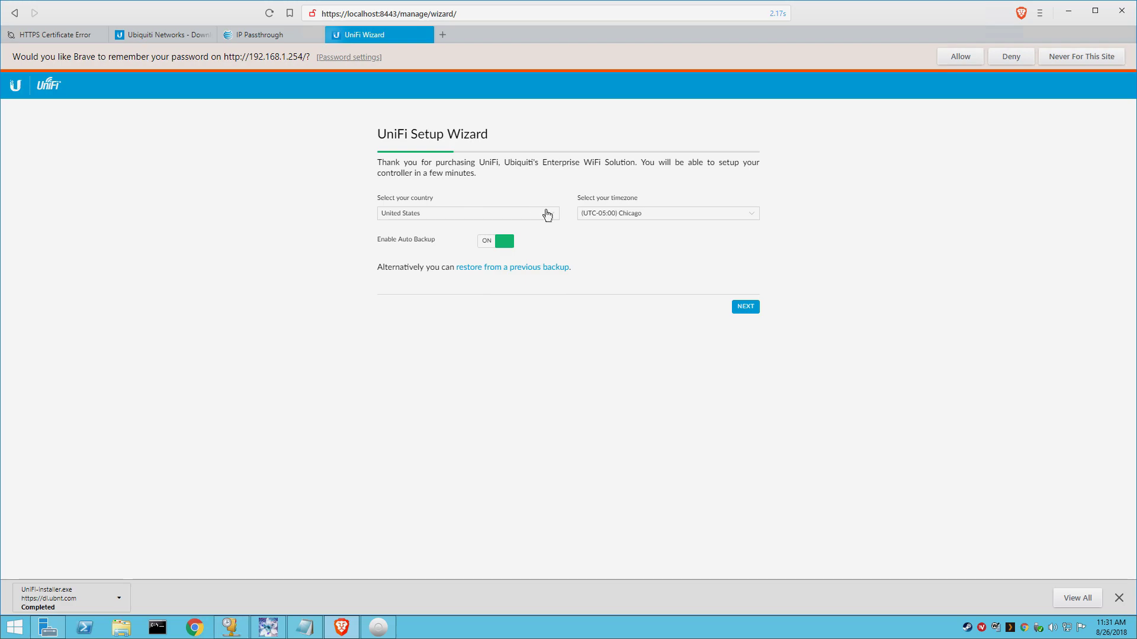
click(742, 307)
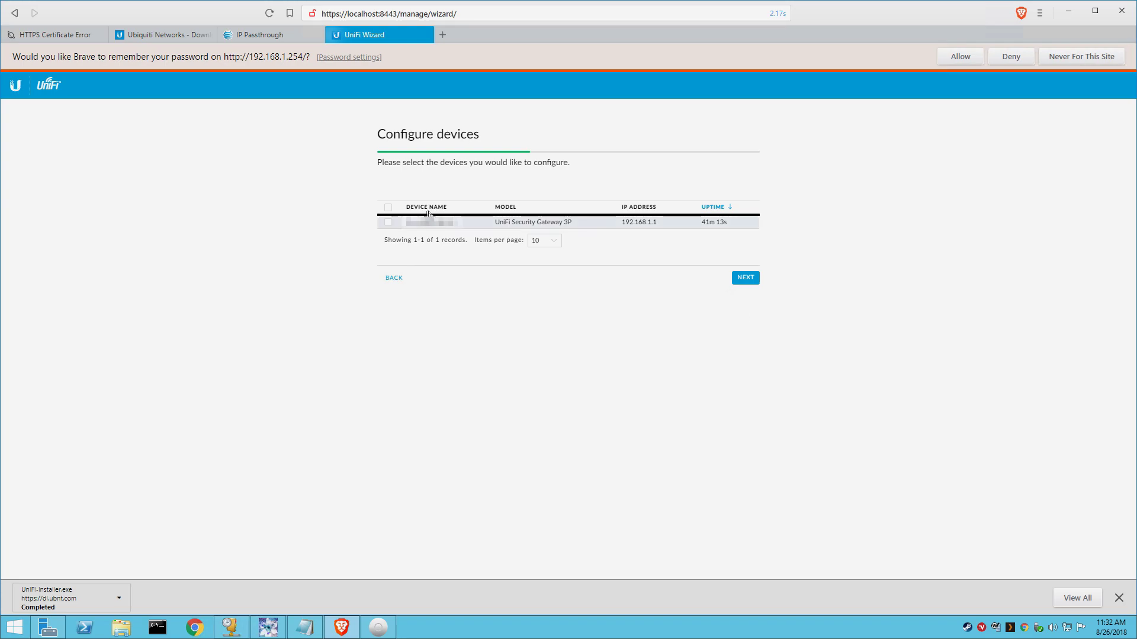
click(388, 223)
drag(457, 222, 409, 226)
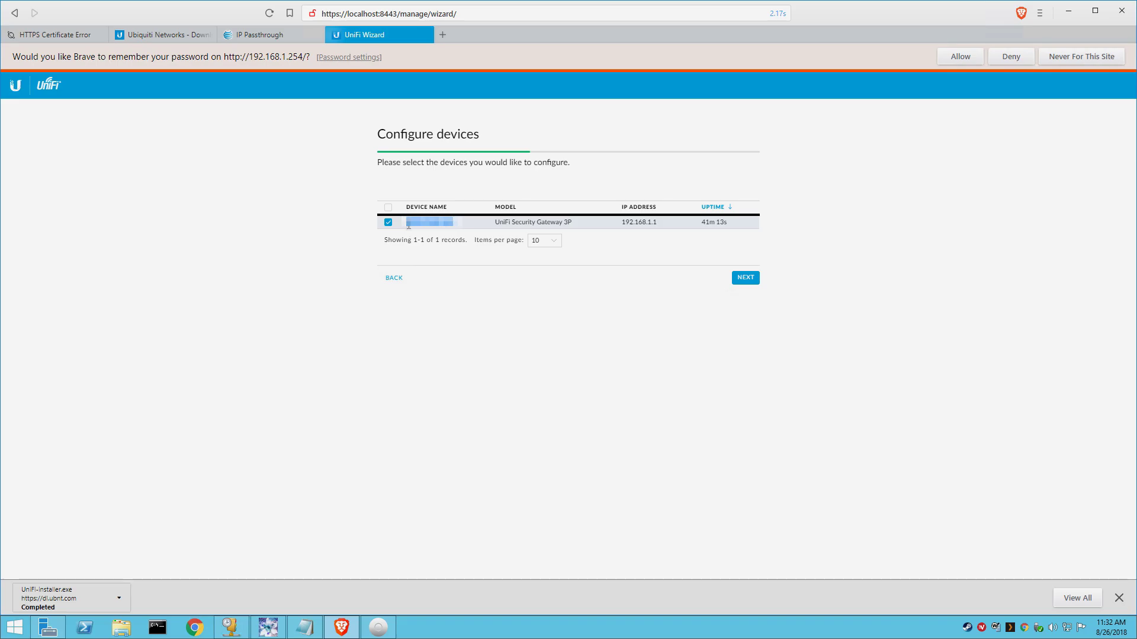
right_click(409, 225)
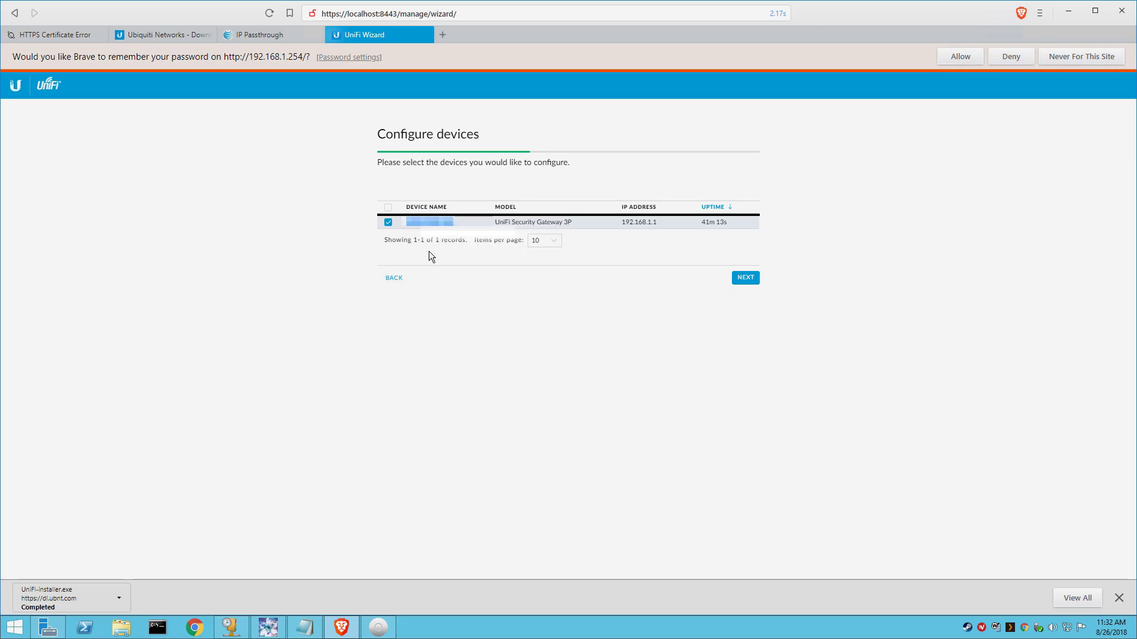
Step: Paste the security gateway's MAC into IP Passthrough Manual Entry, save, and return to the UniFi wizard
click(237, 35)
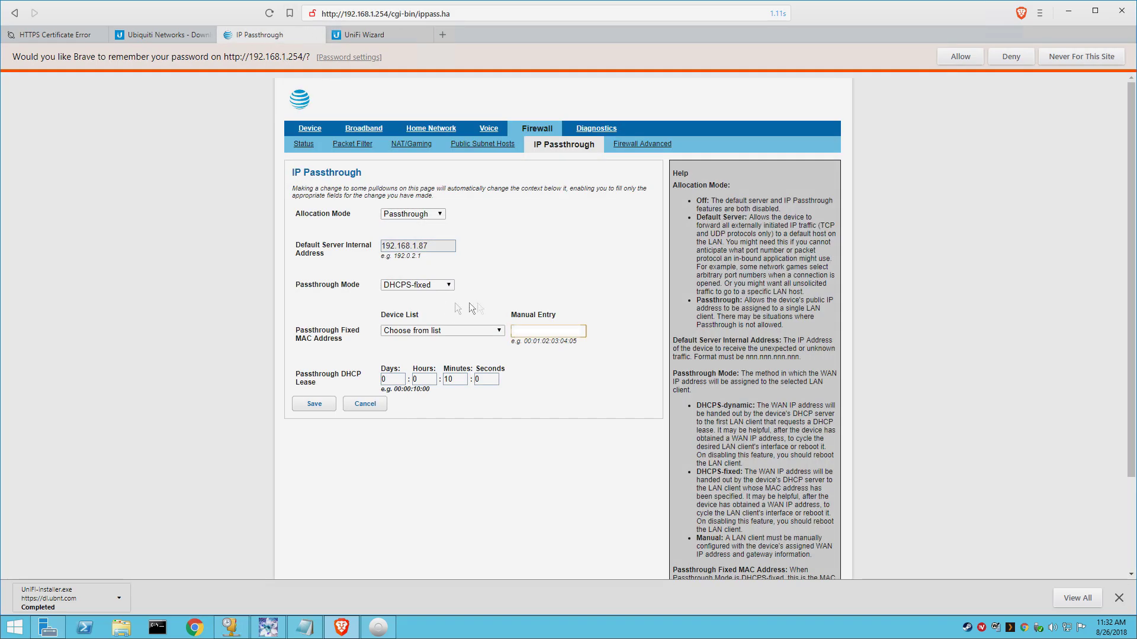
click(530, 332)
key(ctrl+v)
click(321, 411)
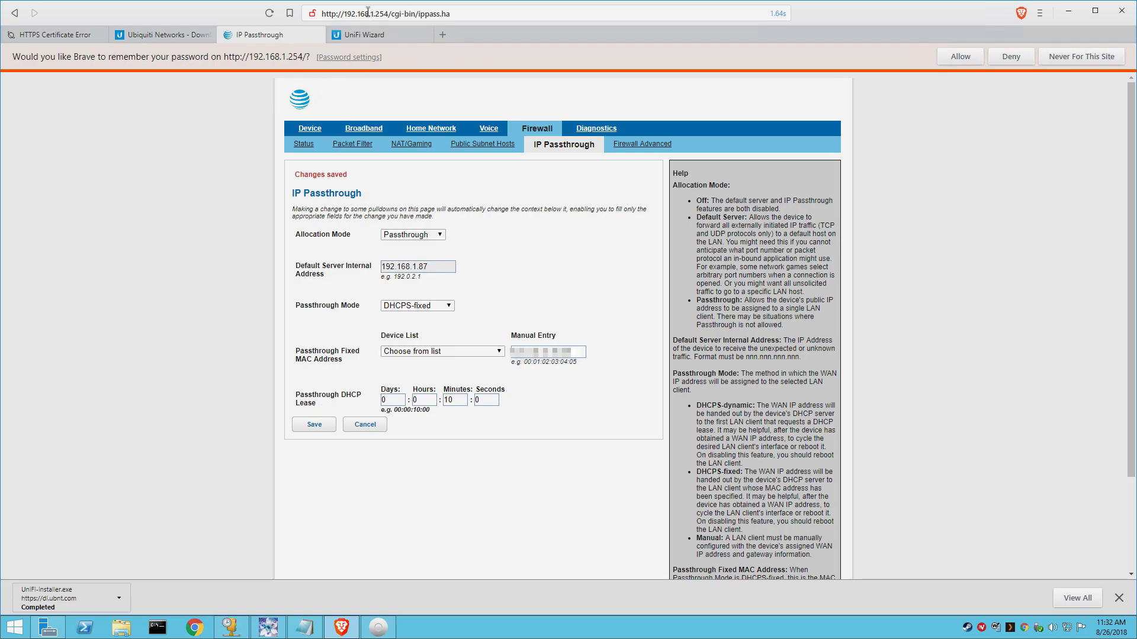
click(362, 39)
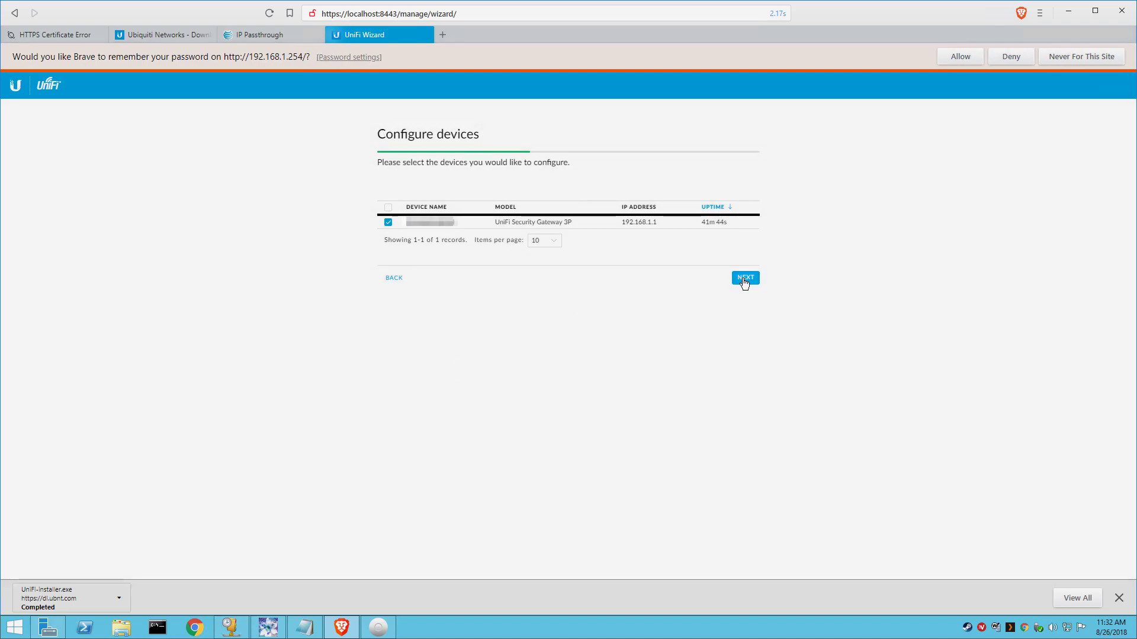
Step: Skip past the device and WiFi wizard steps and set the administrator name to 'admin'
double_click(745, 279)
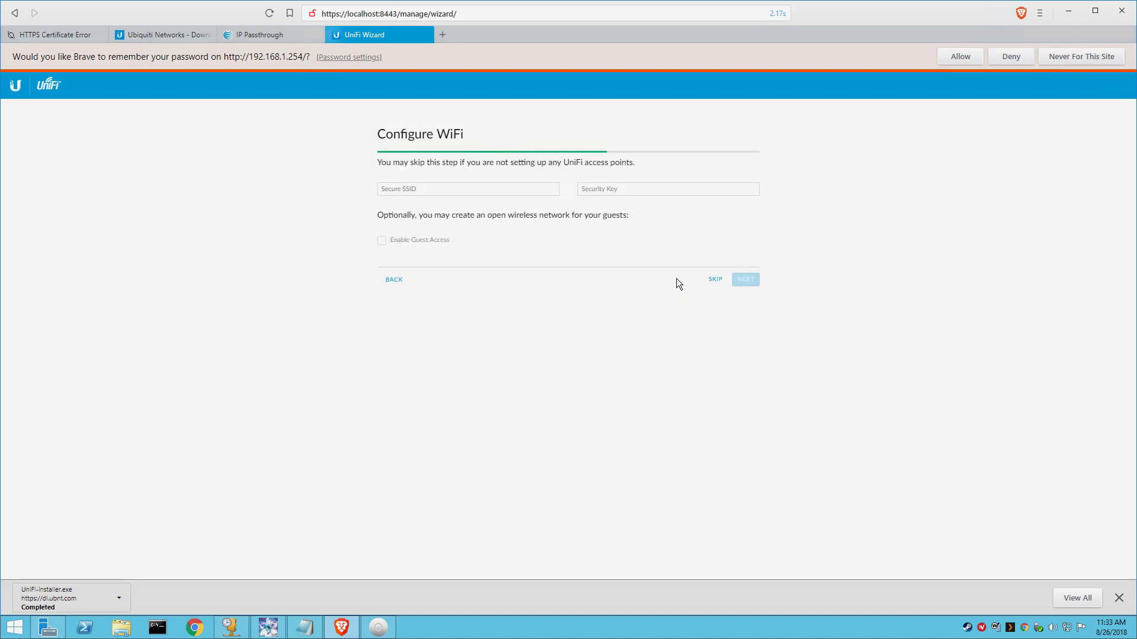
click(715, 280)
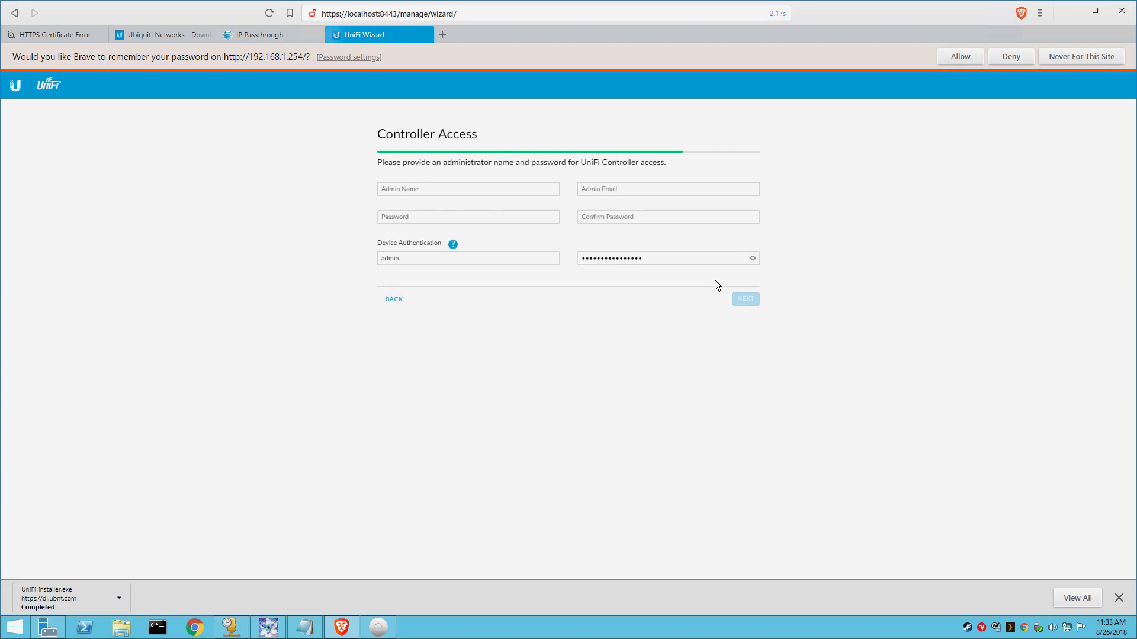
click(401, 189)
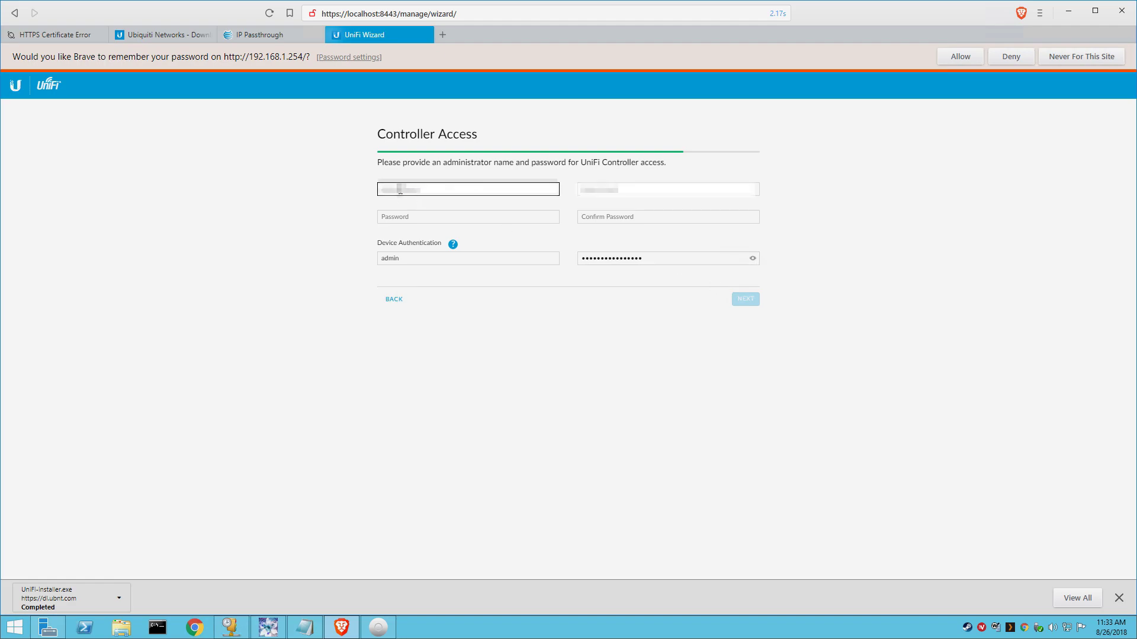
text(admin user)
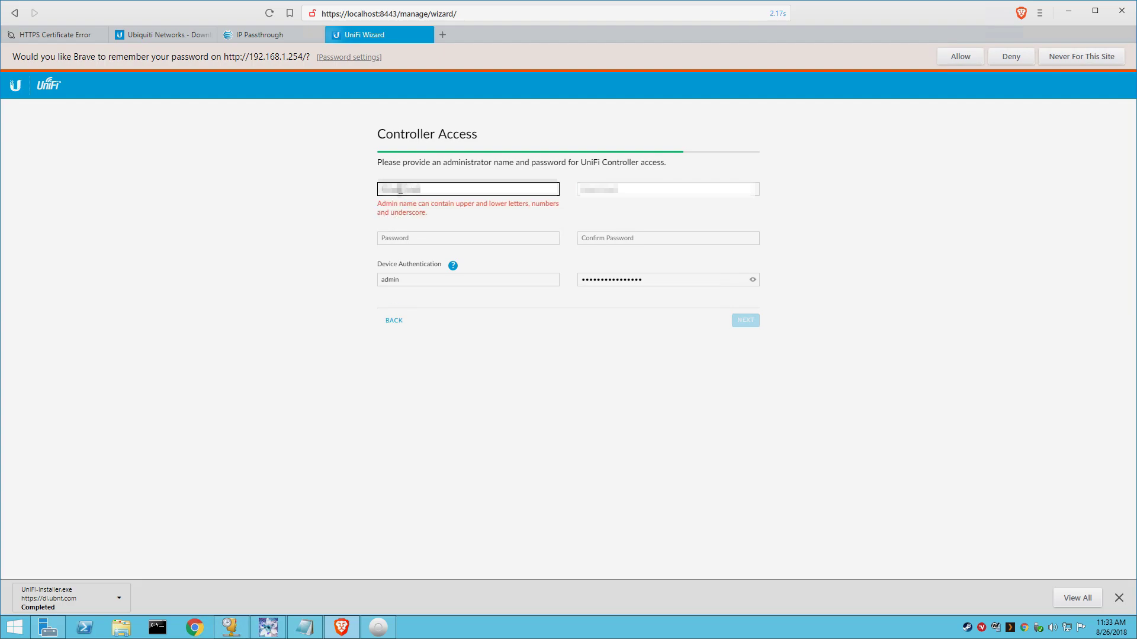
key(Tab)
text(admin)
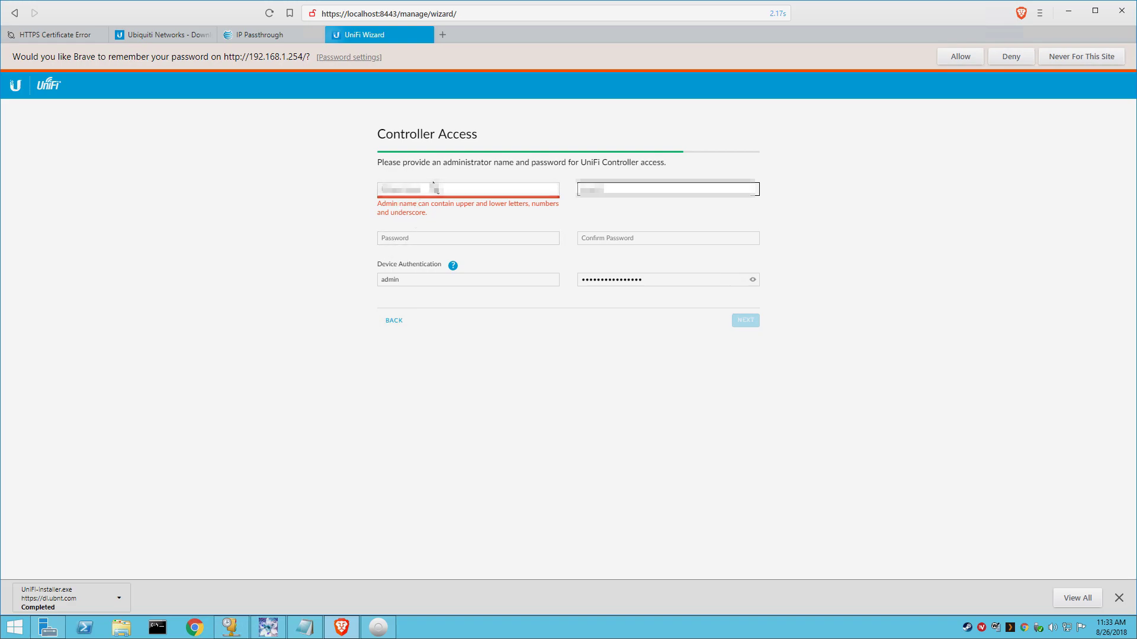
click(408, 187)
double_click(408, 188)
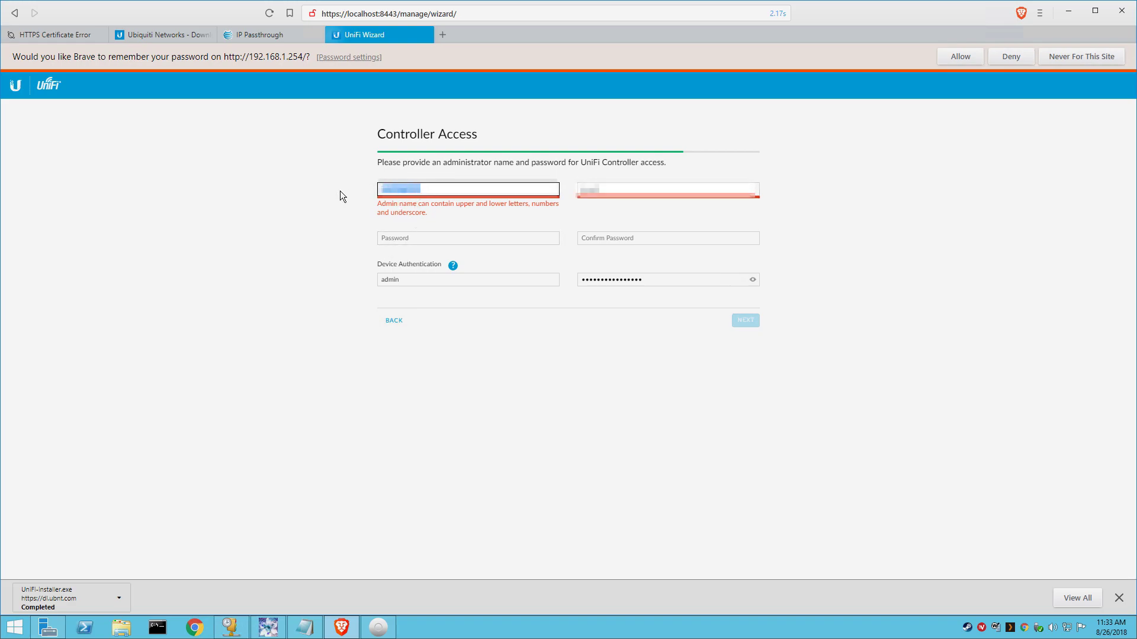
text(admin)
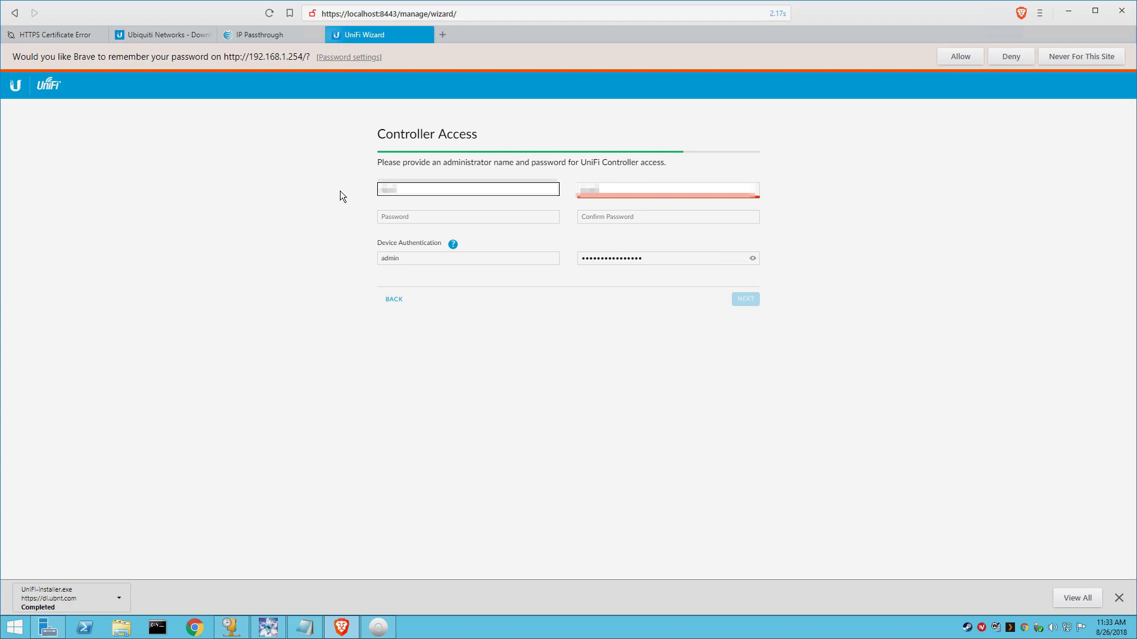
Step: Fill in the admin e-mail and the password twice, then advance to the Confirm summary
key(Tab)
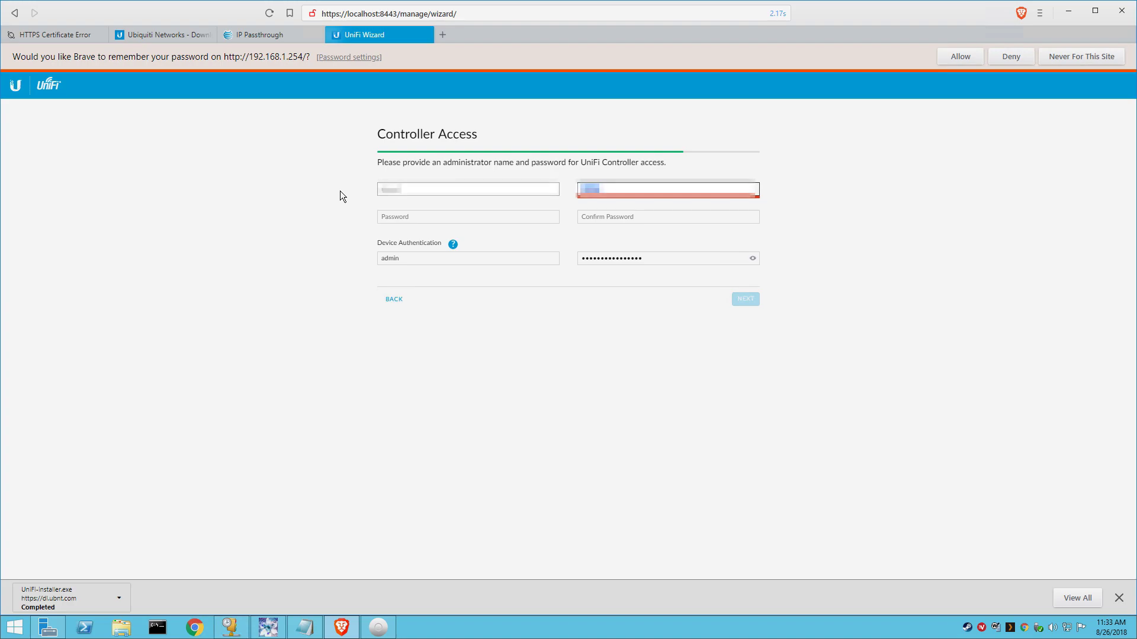
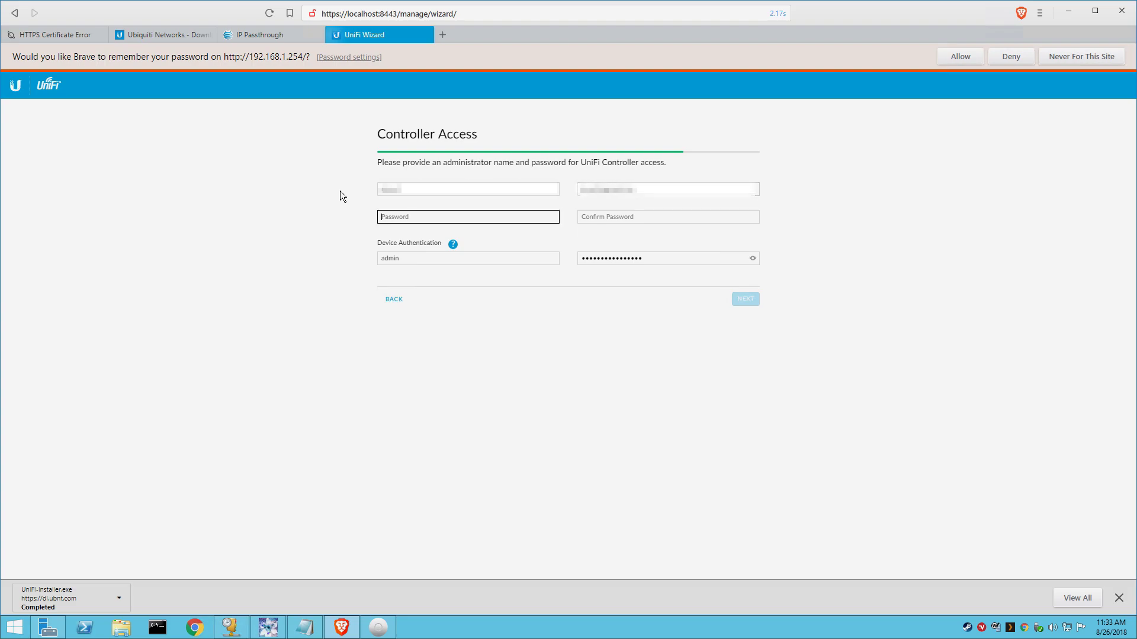
key(Tab)
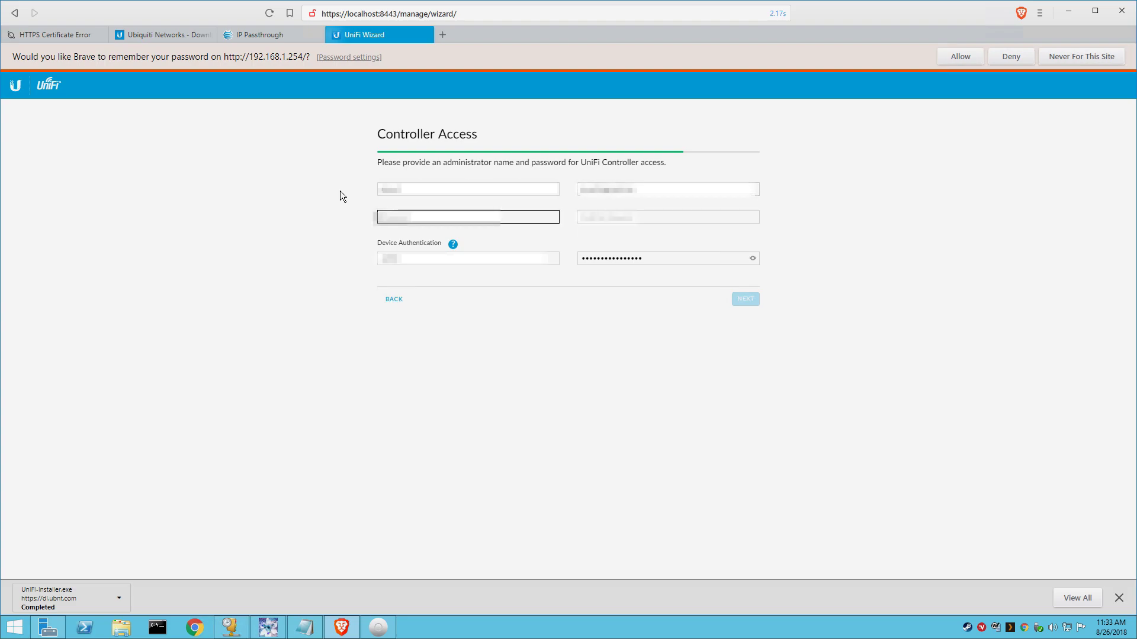
text(*******)
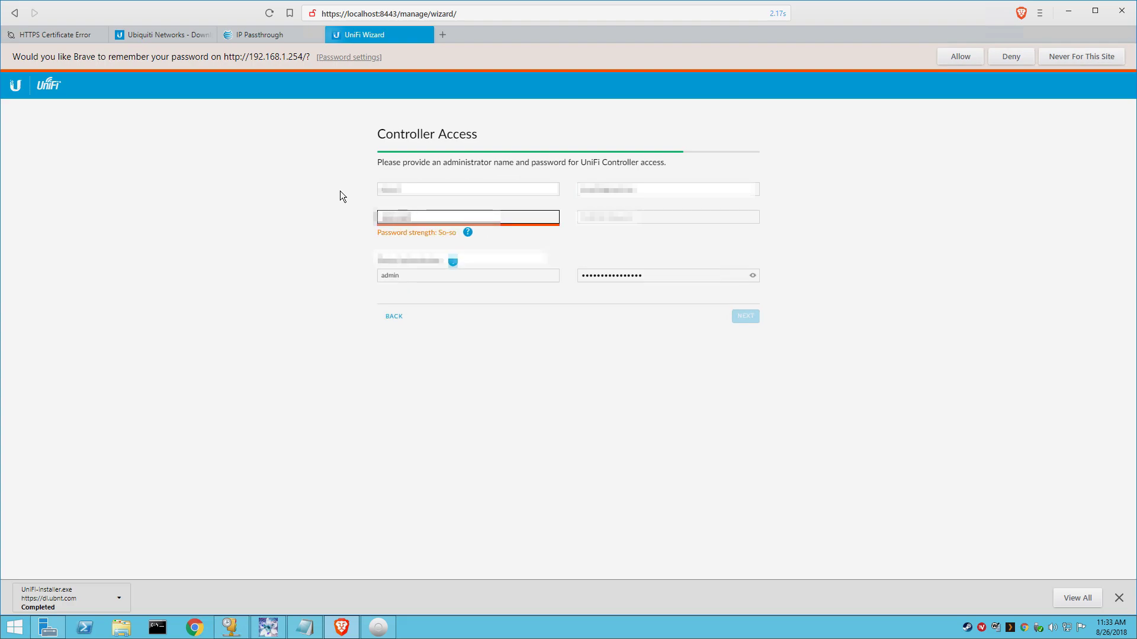
text(***)
key(Tab)
text(*******)
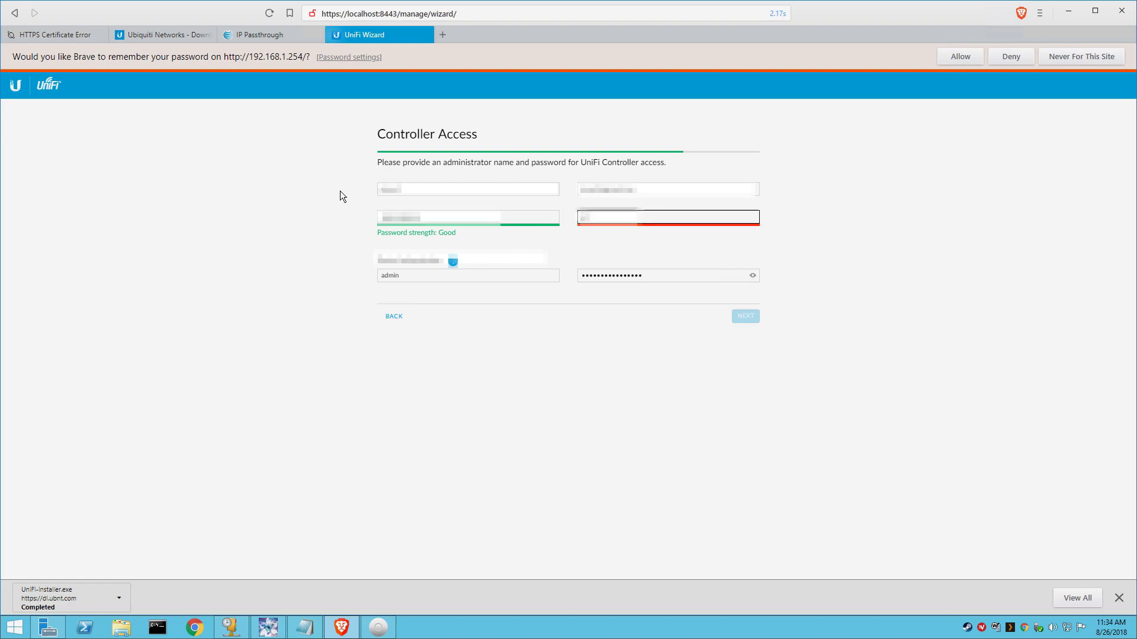
text(****)
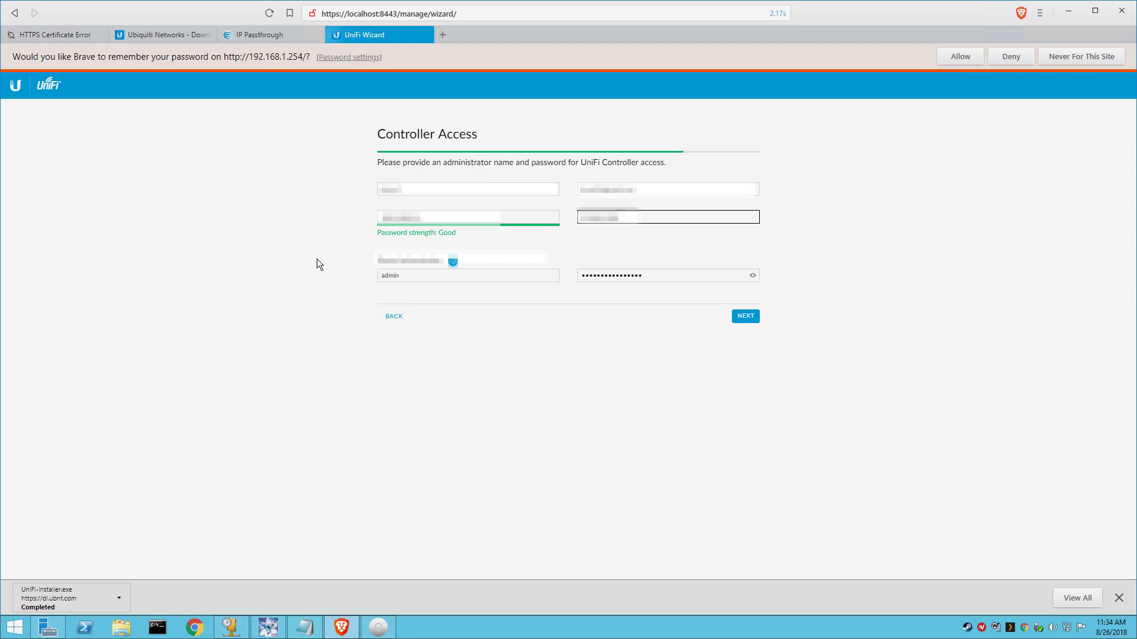
click(738, 318)
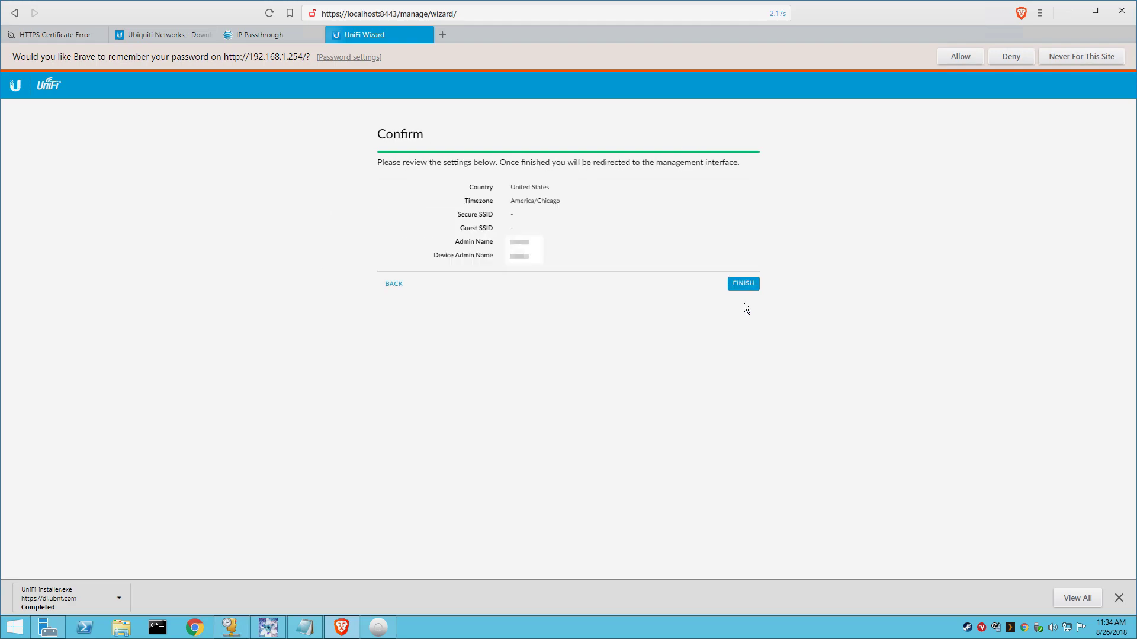
Step: Finish the wizard and submit the UBNT cloud account username and password for cloud access
click(743, 285)
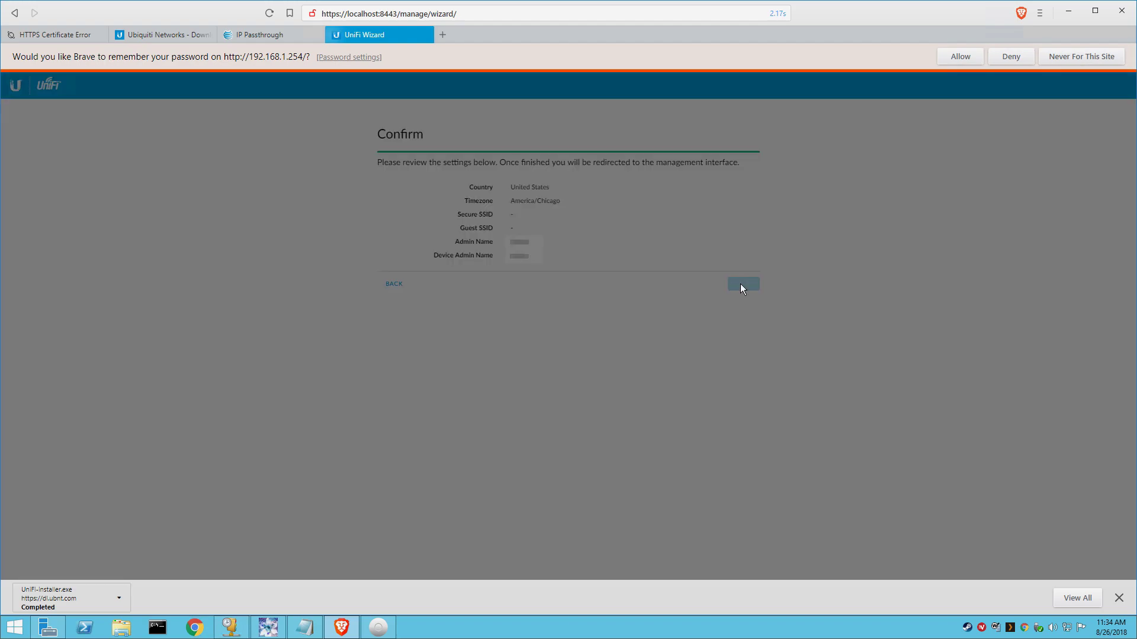
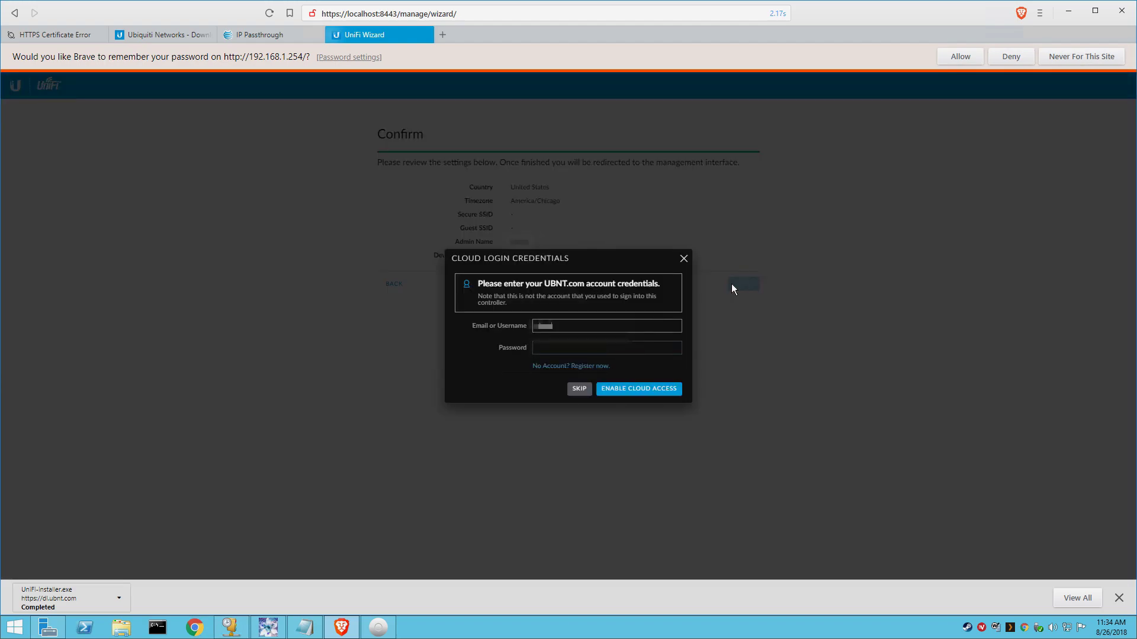
key(Tab)
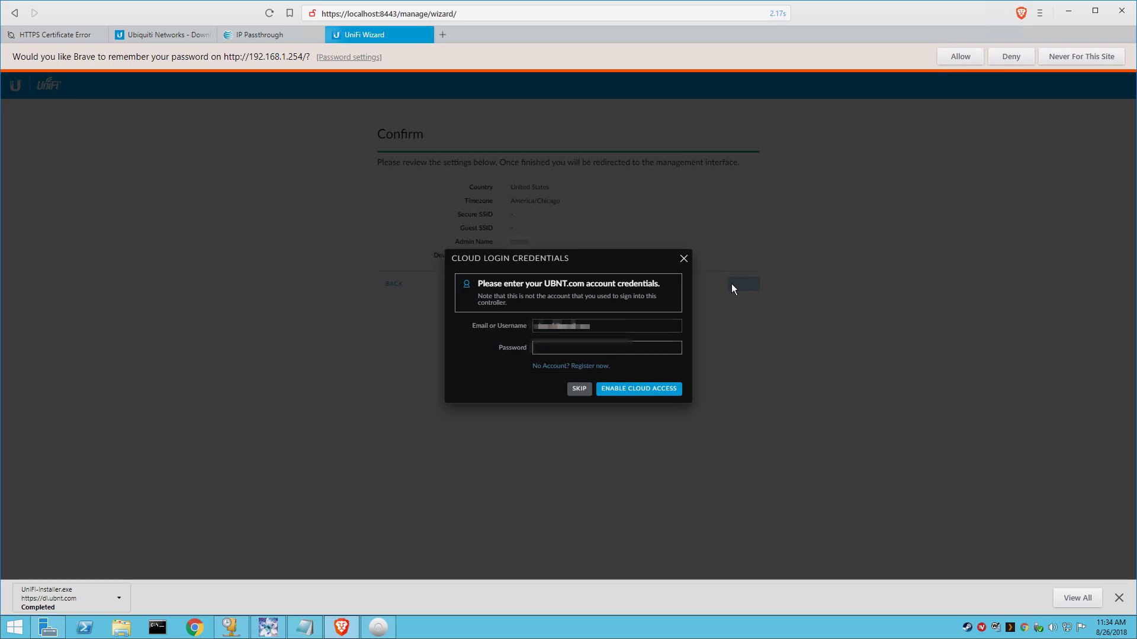
text(••••••••)
key(Return)
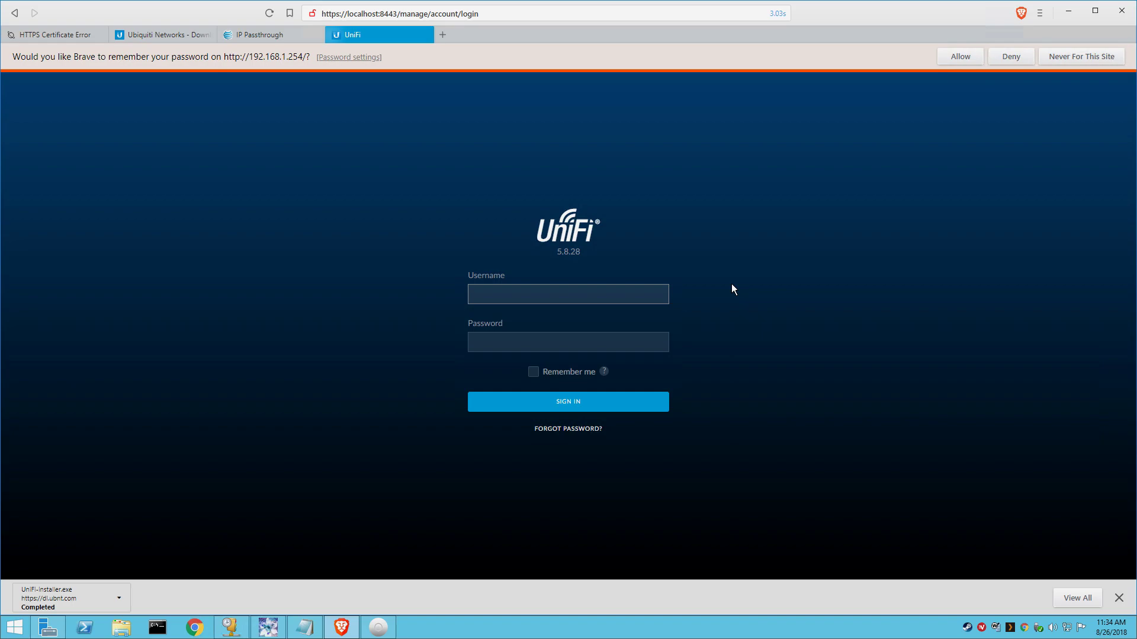
Step: Sign in to the controller with the administrator username and password
text(admin)
key(Tab)
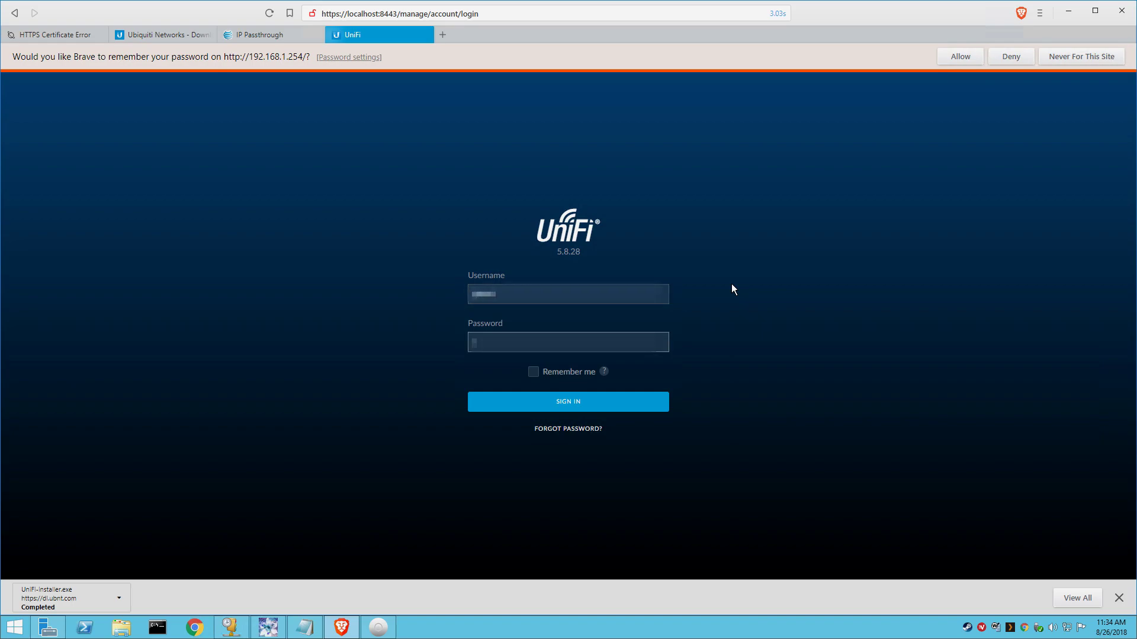
text(**********)
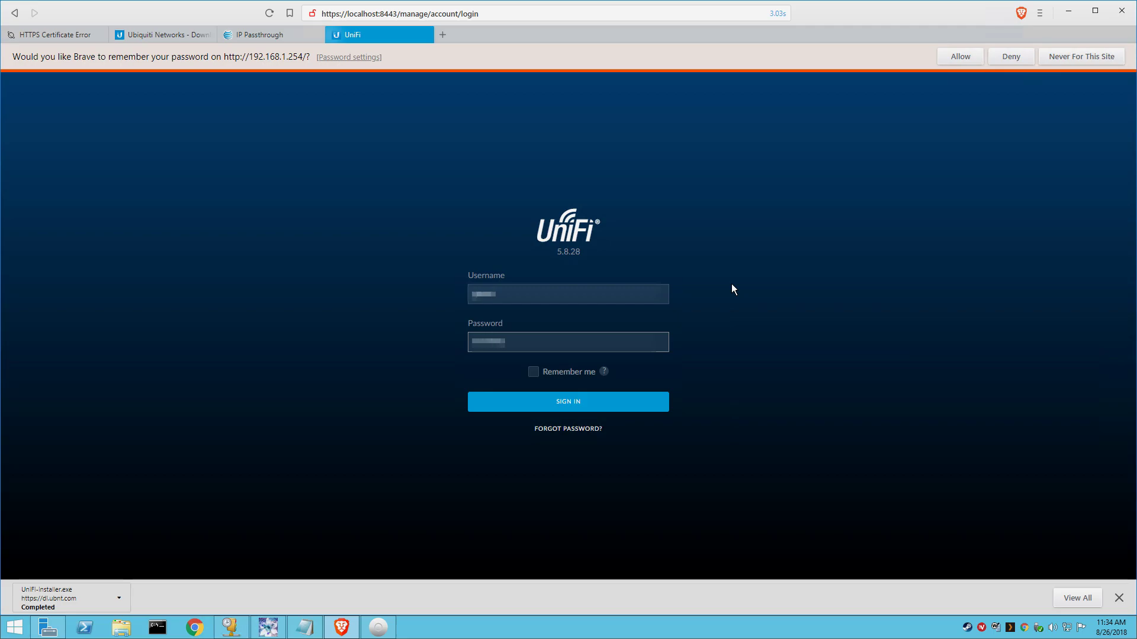
key(Return)
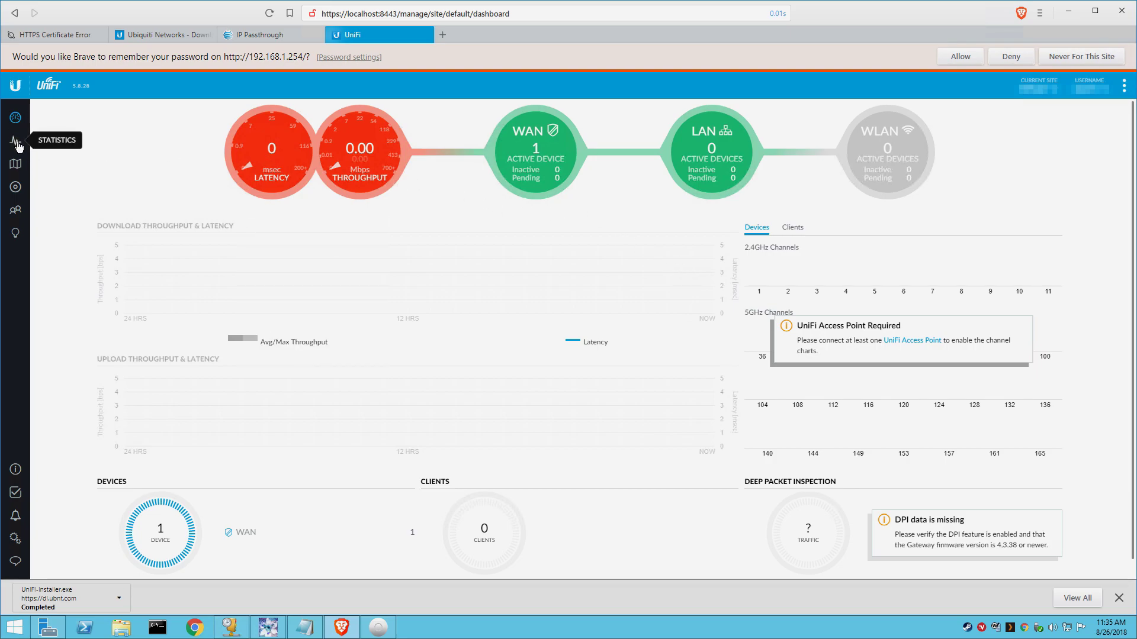
Step: Show the devices list and open the UniFi Security Gateway 3P's properties panel
click(16, 188)
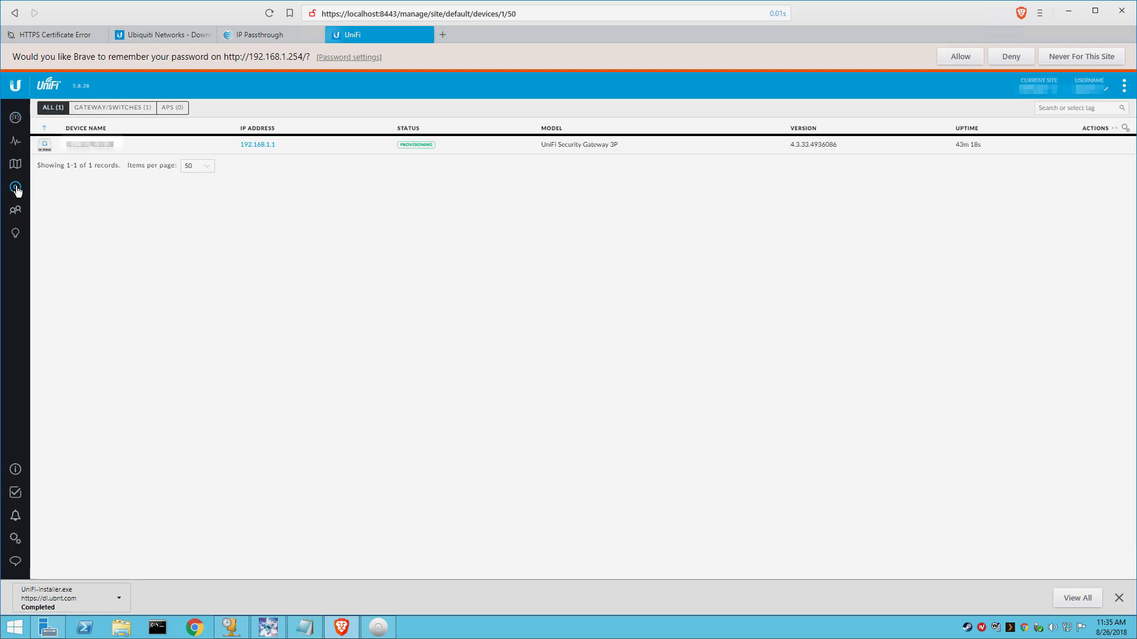
click(415, 152)
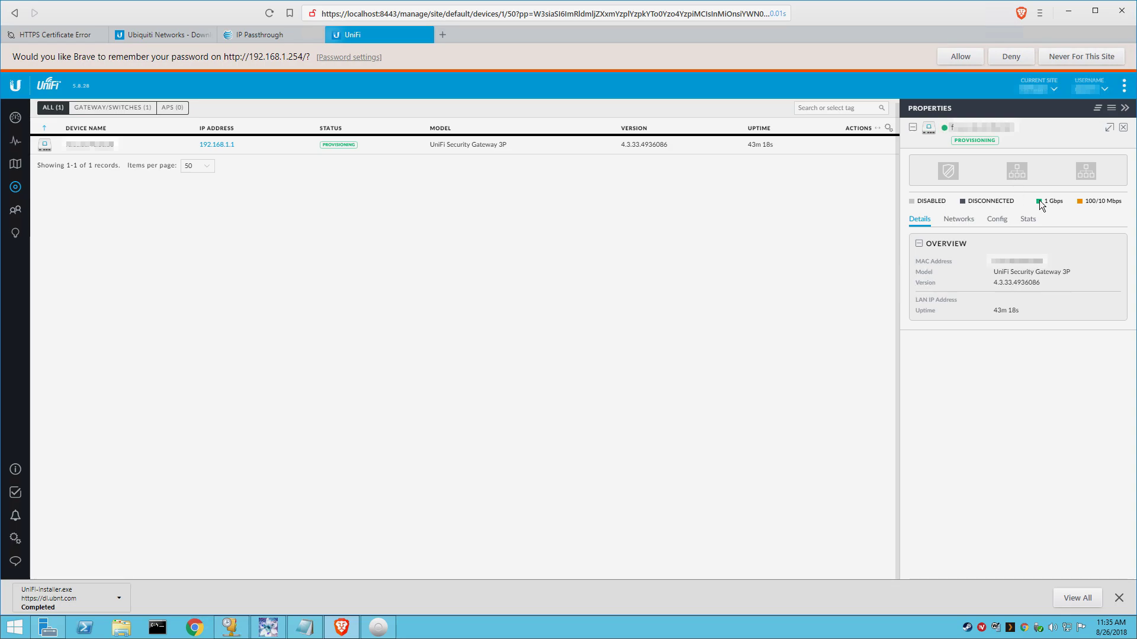
Step: Review the gateway's Networks and Config tabs, expanding Services, Advanced and Manage Device sections
click(954, 226)
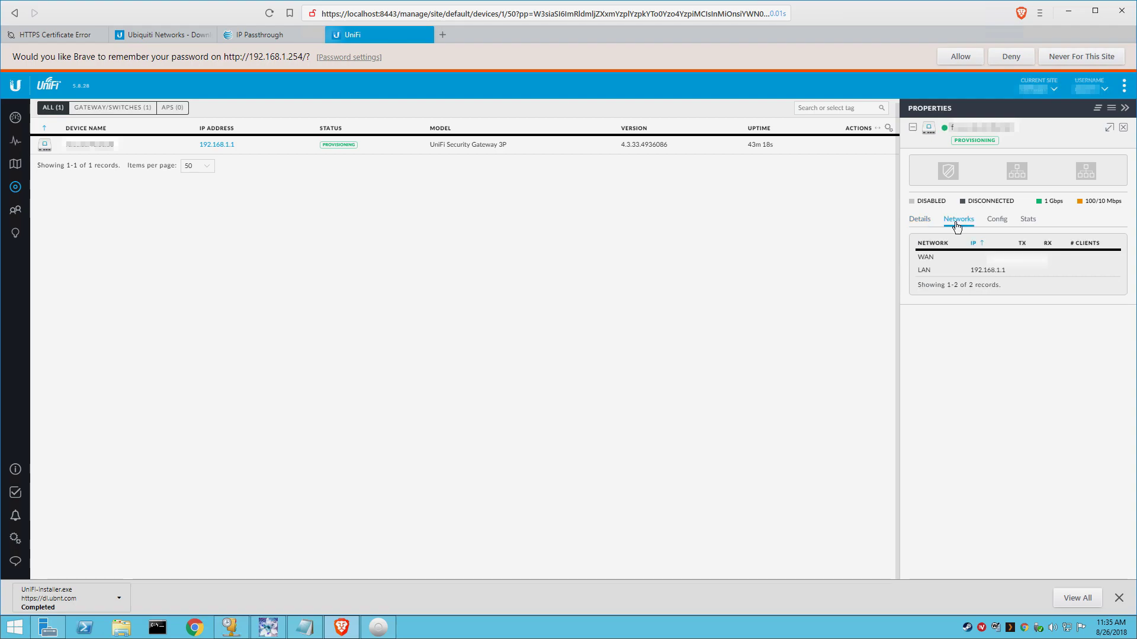
click(994, 223)
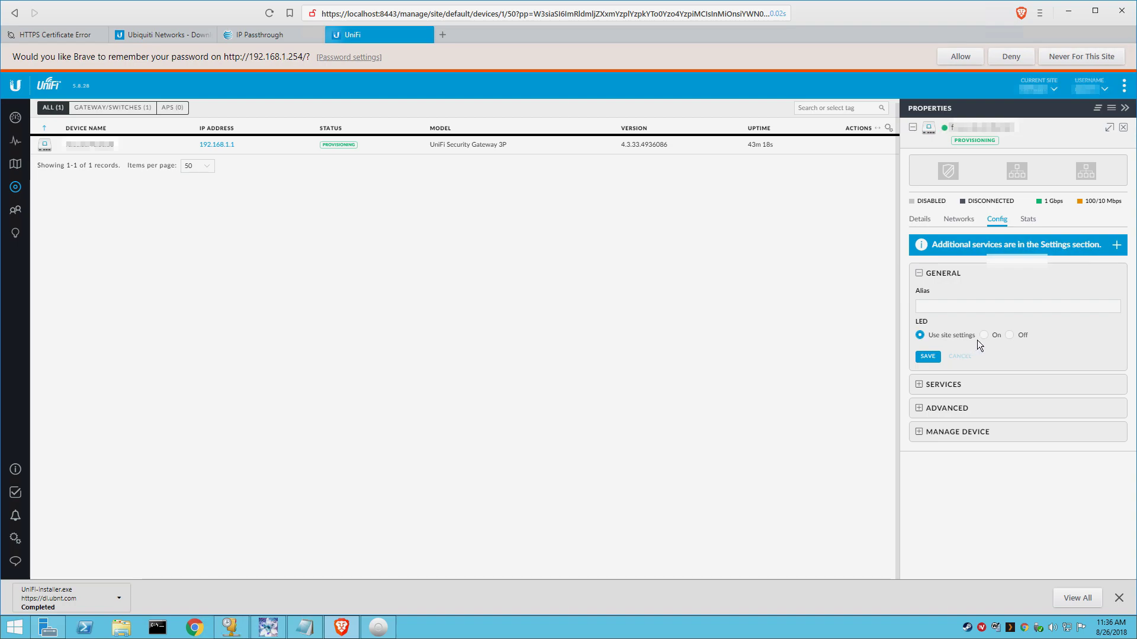
click(928, 385)
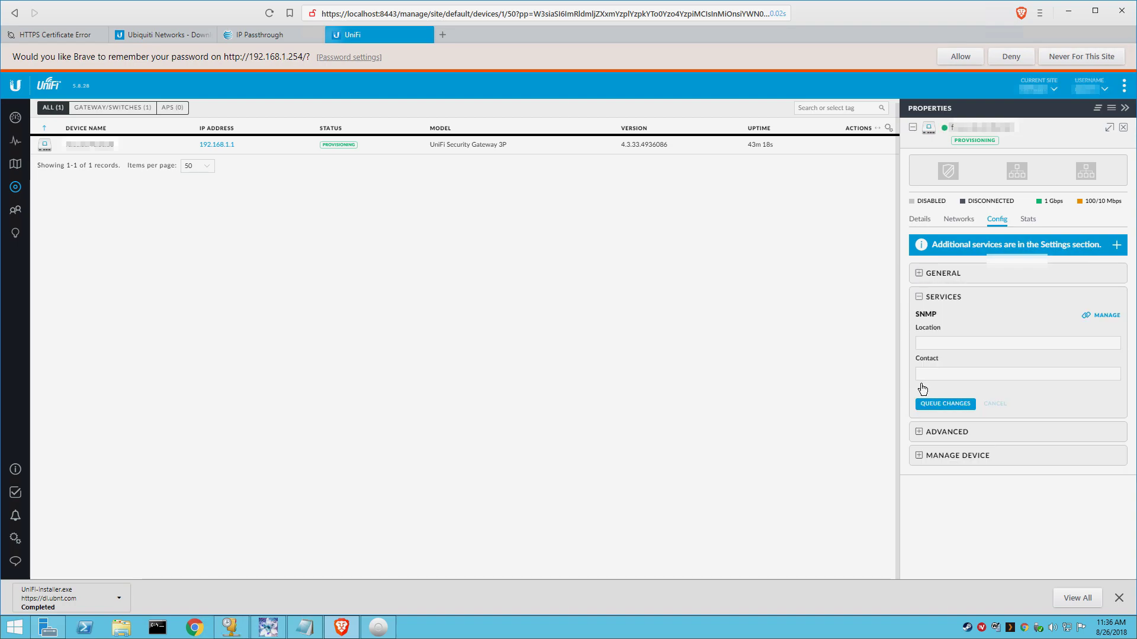
click(919, 432)
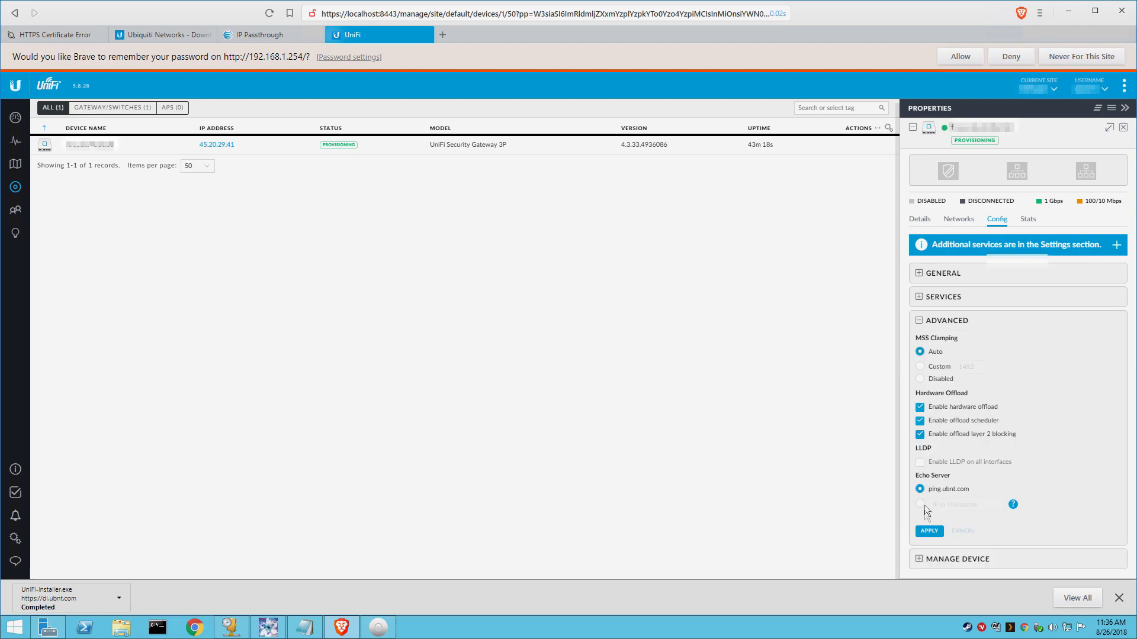
click(918, 560)
scroll(919, 561, down, 2)
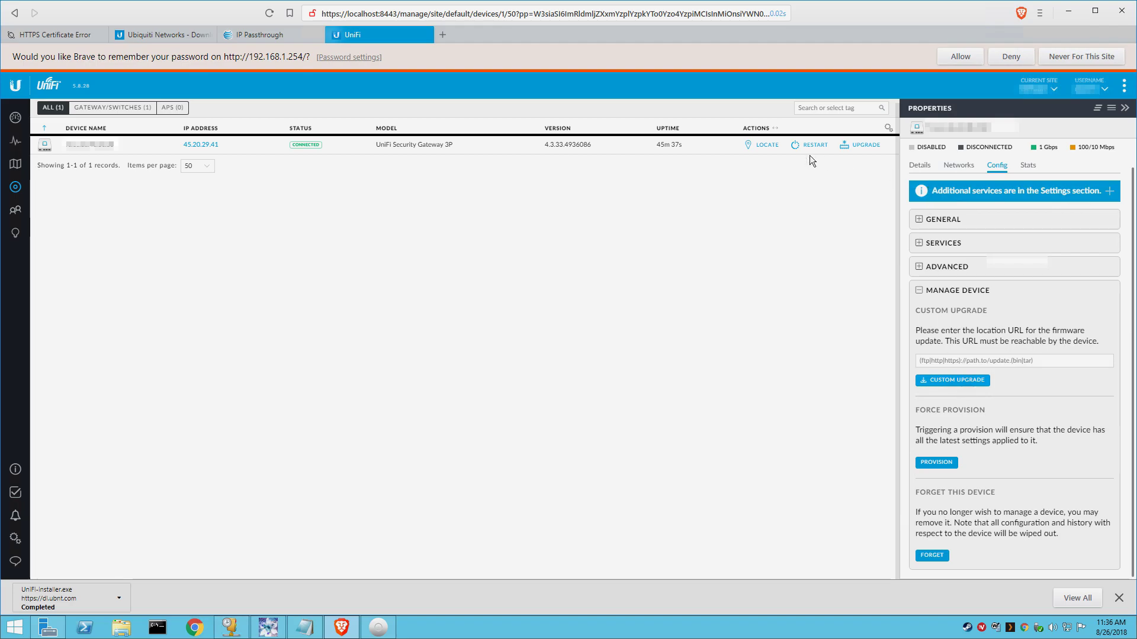
Step: Reselect the gateway, return to the Dashboard and reveal the additional service settings links
click(110, 148)
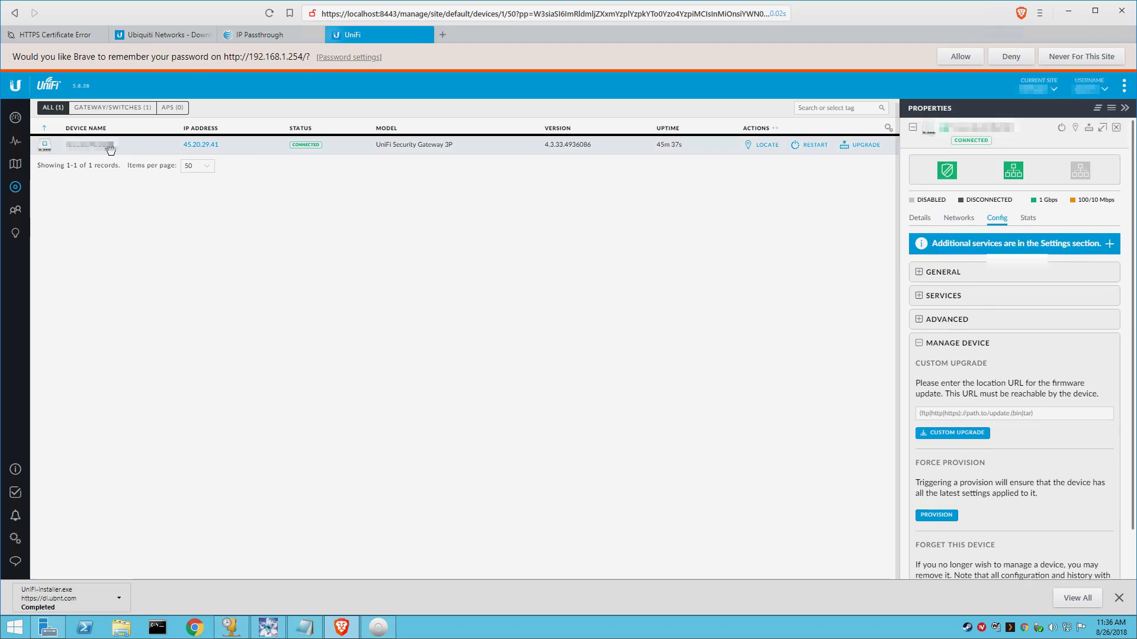
click(13, 120)
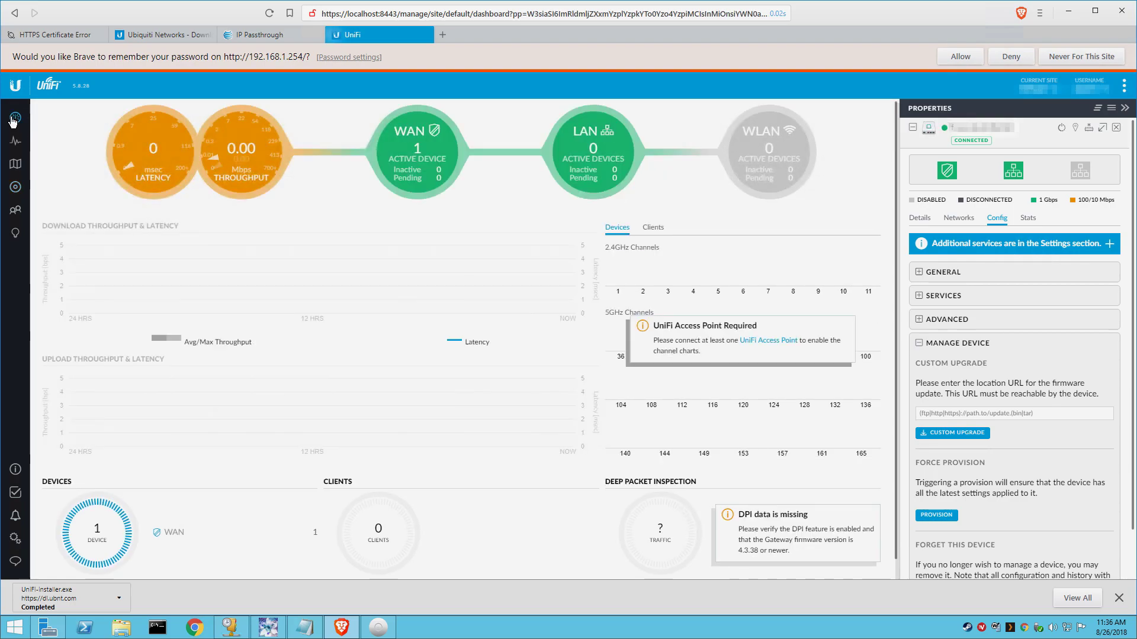
mouse_move(158, 171)
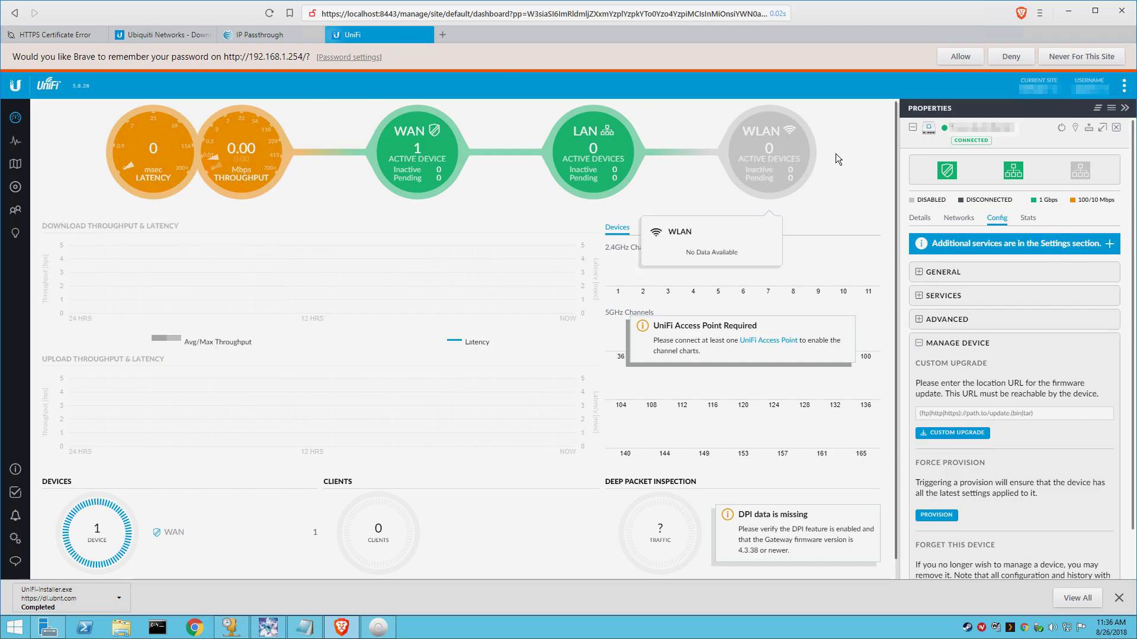
click(977, 246)
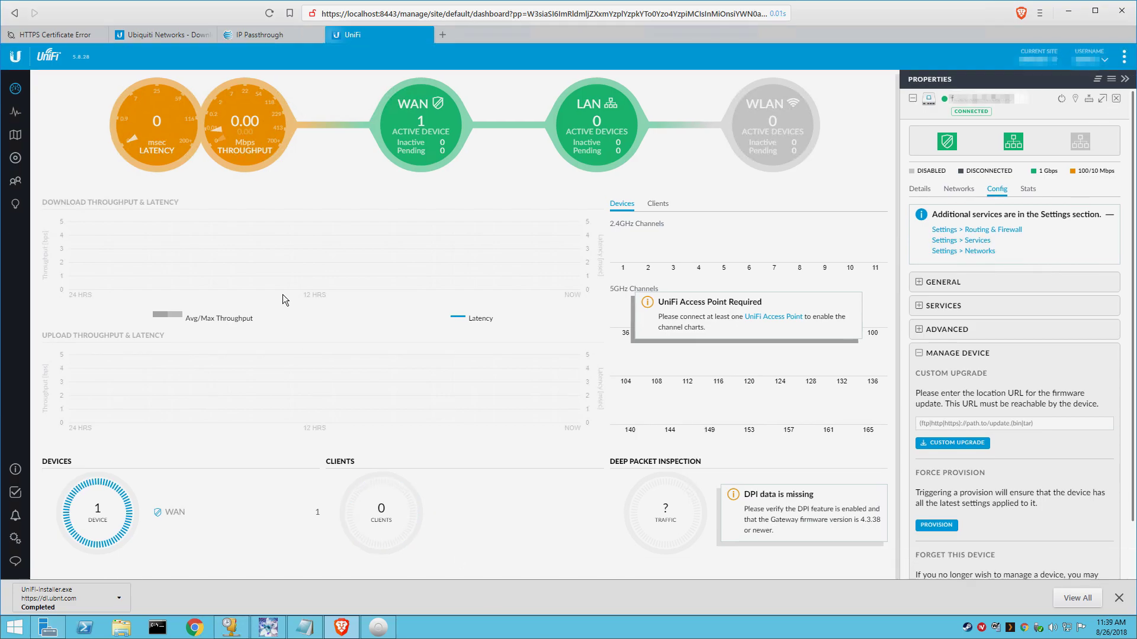
Step: Go to Settings and list the Networks (LAN 192.168.1.1/24 and WAN)
click(15, 539)
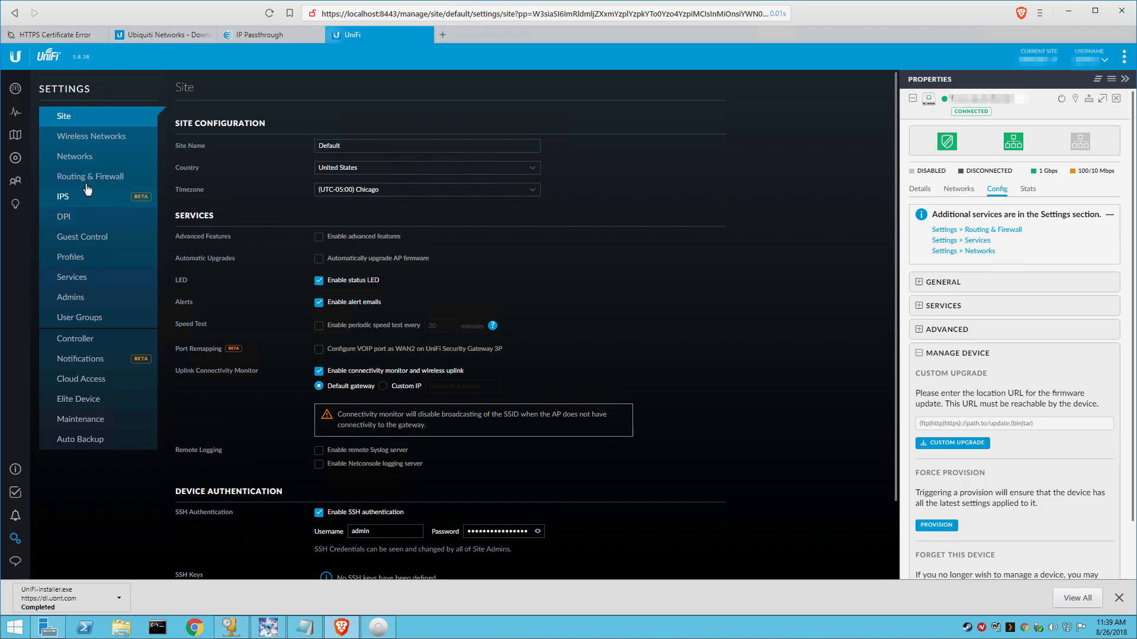
click(83, 158)
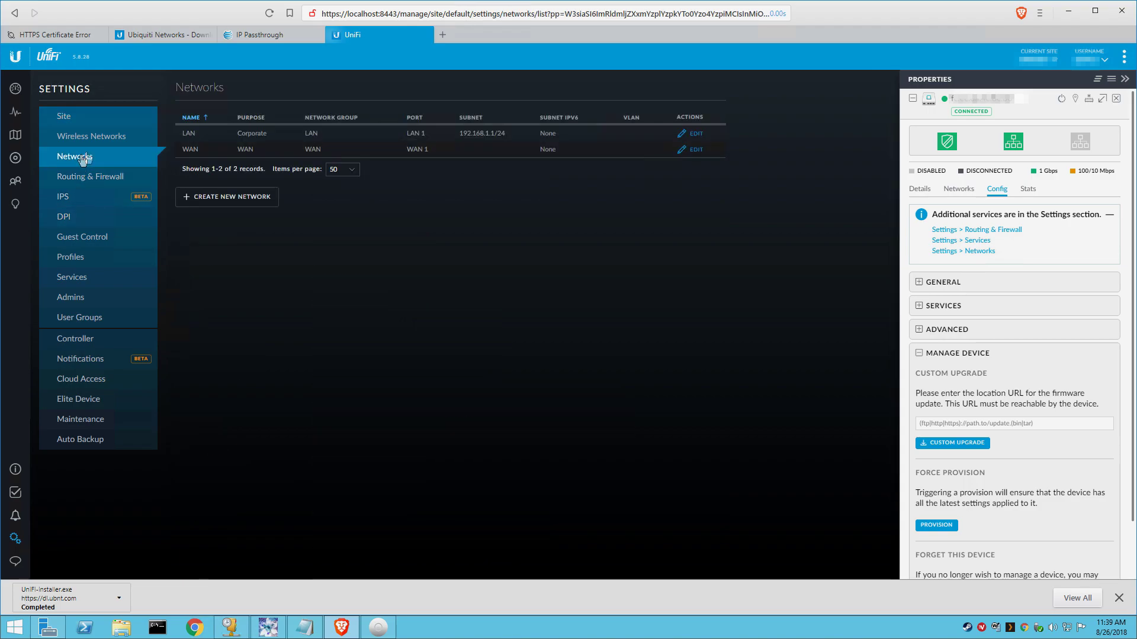
Step: Set the WAN network's DNS servers to 8.8.8.8 and 208.67.222.222 and save
click(696, 150)
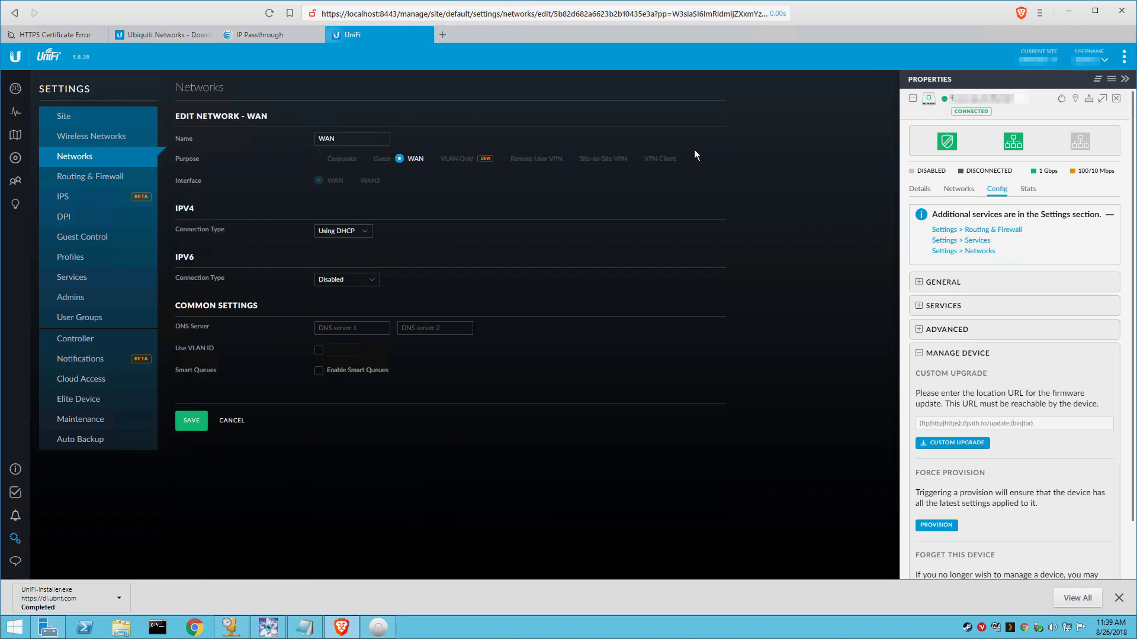
click(353, 328)
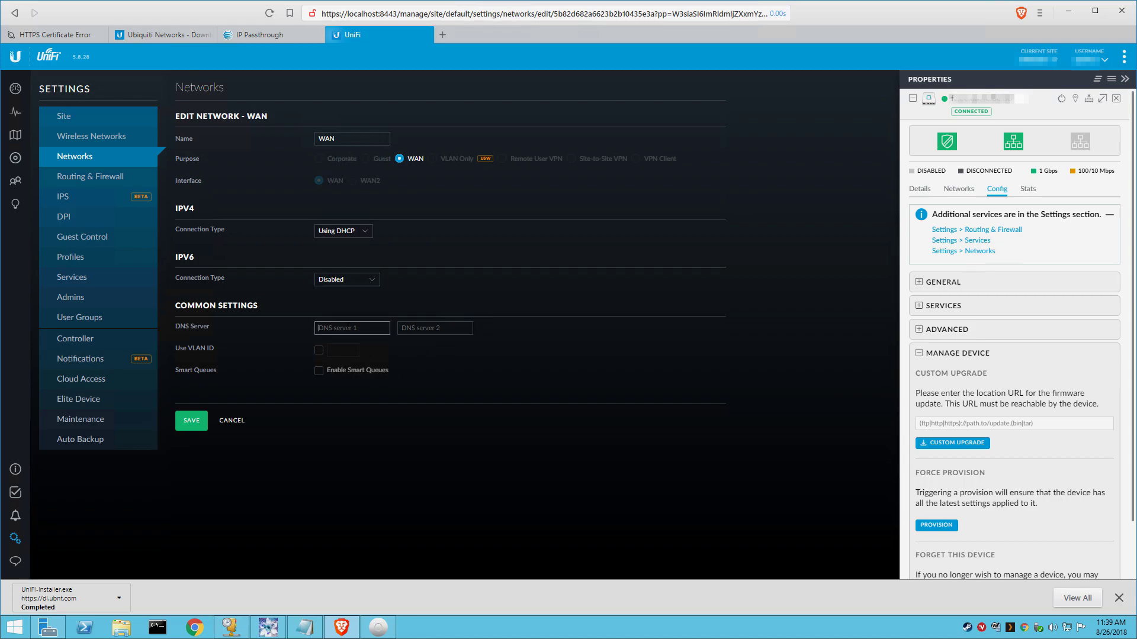
click(304, 627)
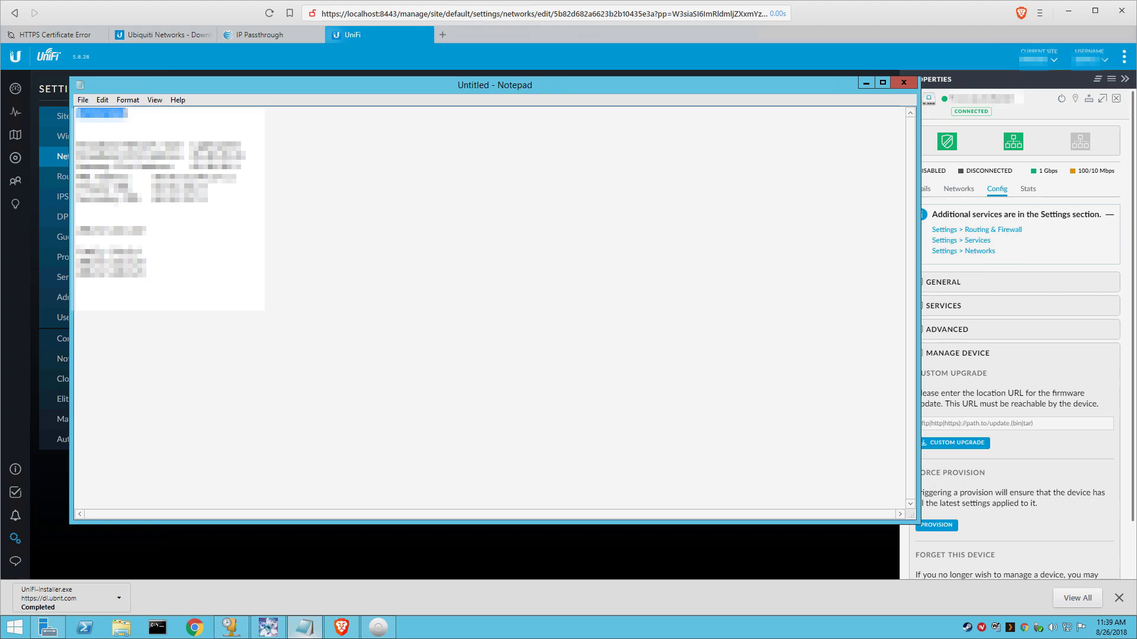
key(alt+Tab)
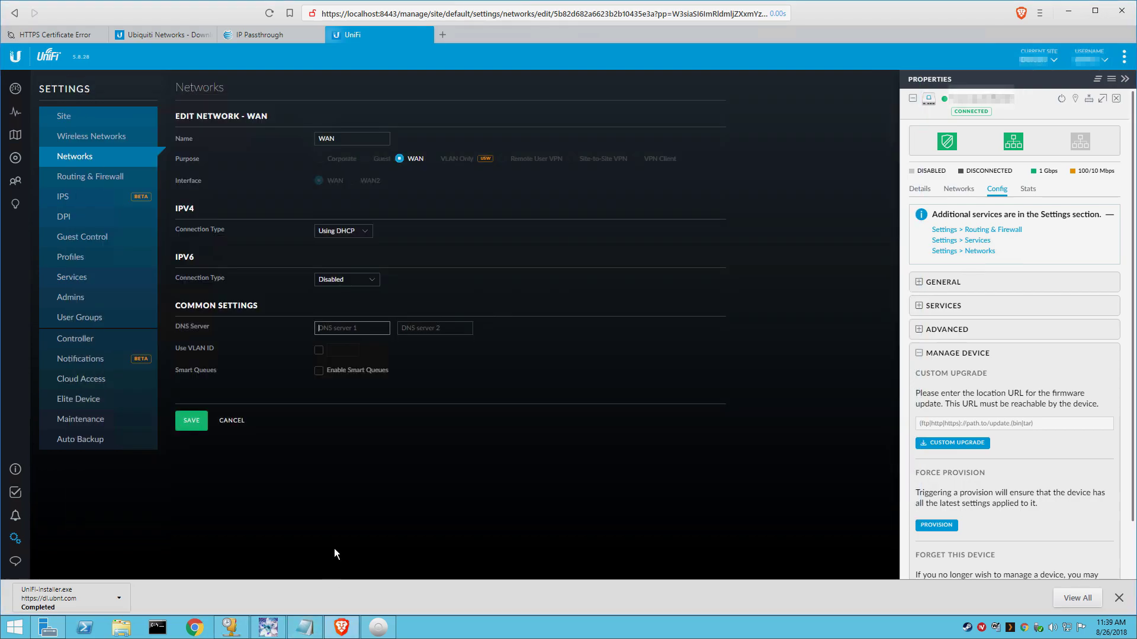
text(8.8.8.8)
click(422, 330)
text(2)
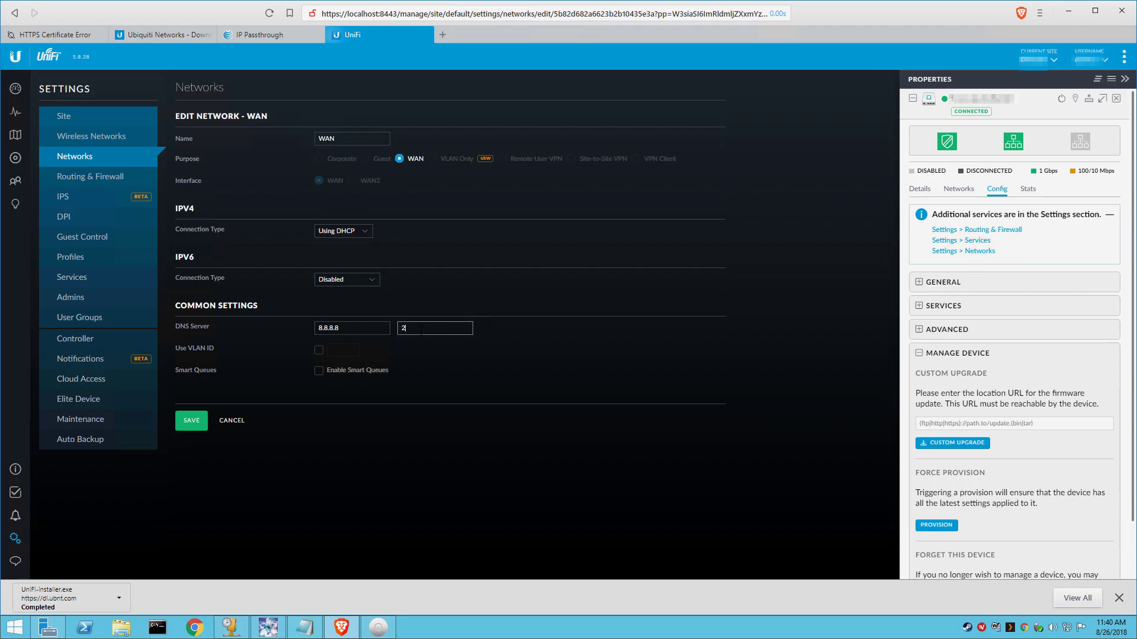
text(08.67.222.22)
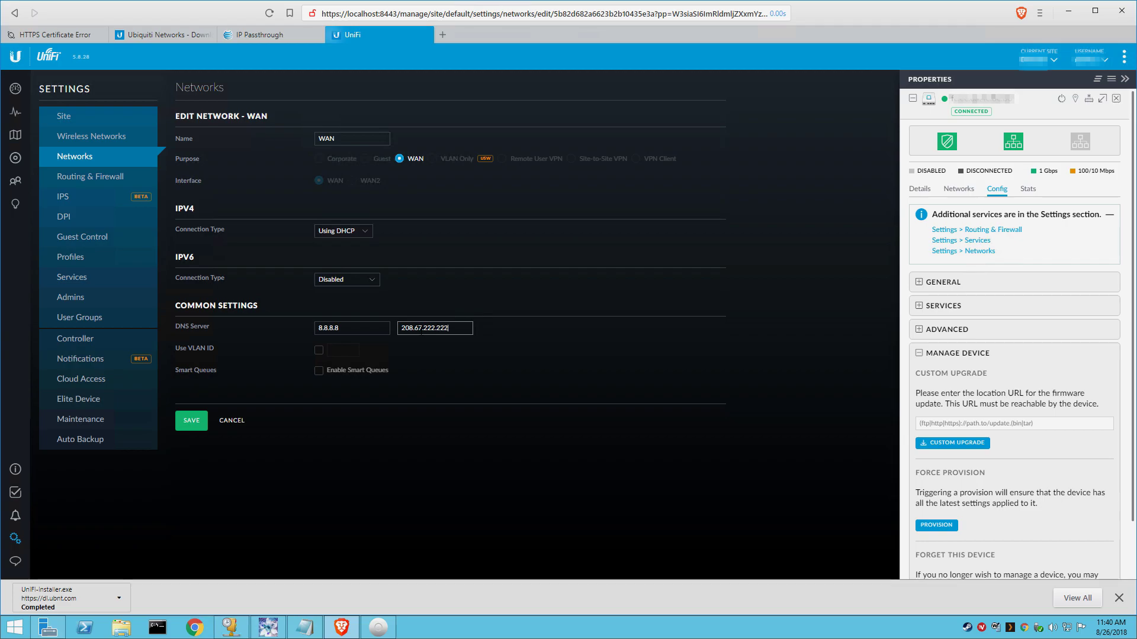
text(2)
click(195, 423)
click(196, 421)
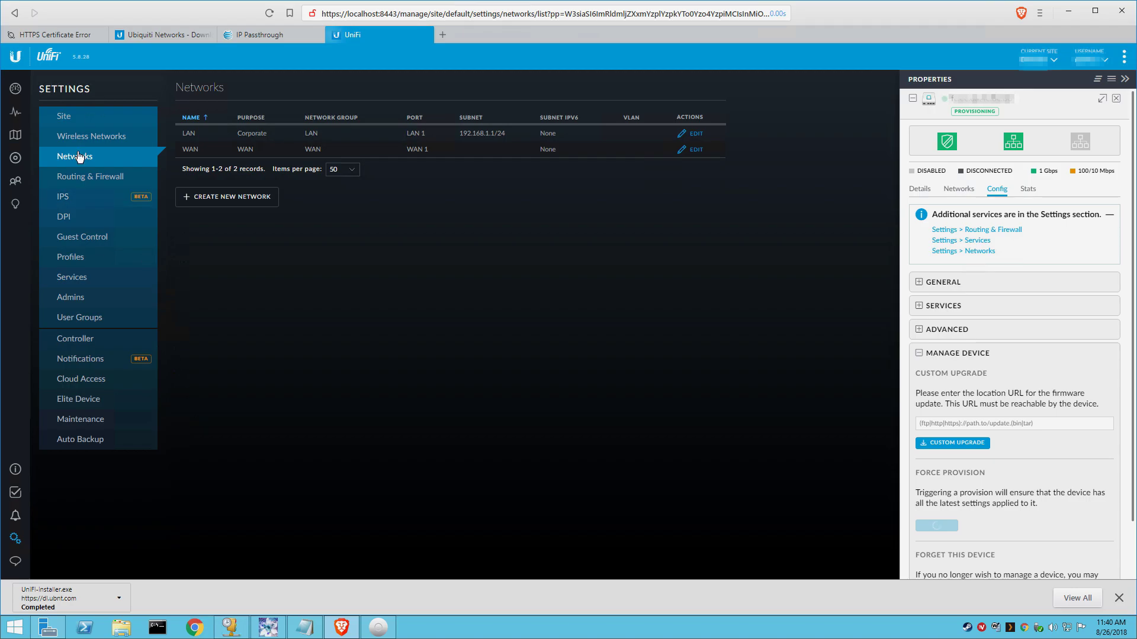
Step: Go to Routing & Firewall and show the empty Port Forwarding rules list
click(85, 178)
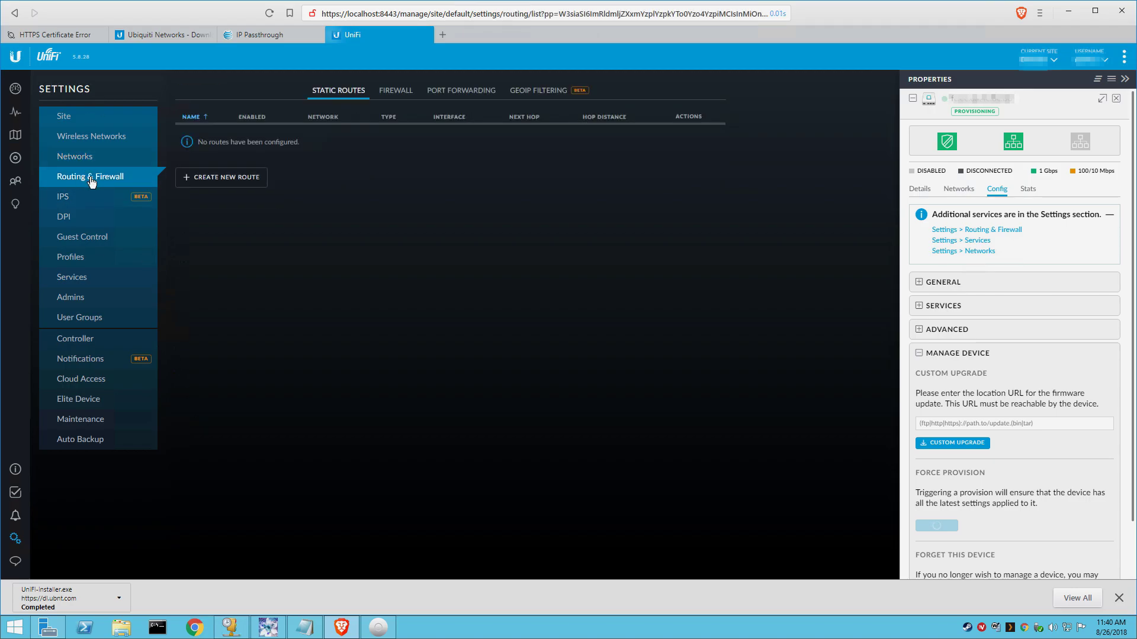
click(230, 179)
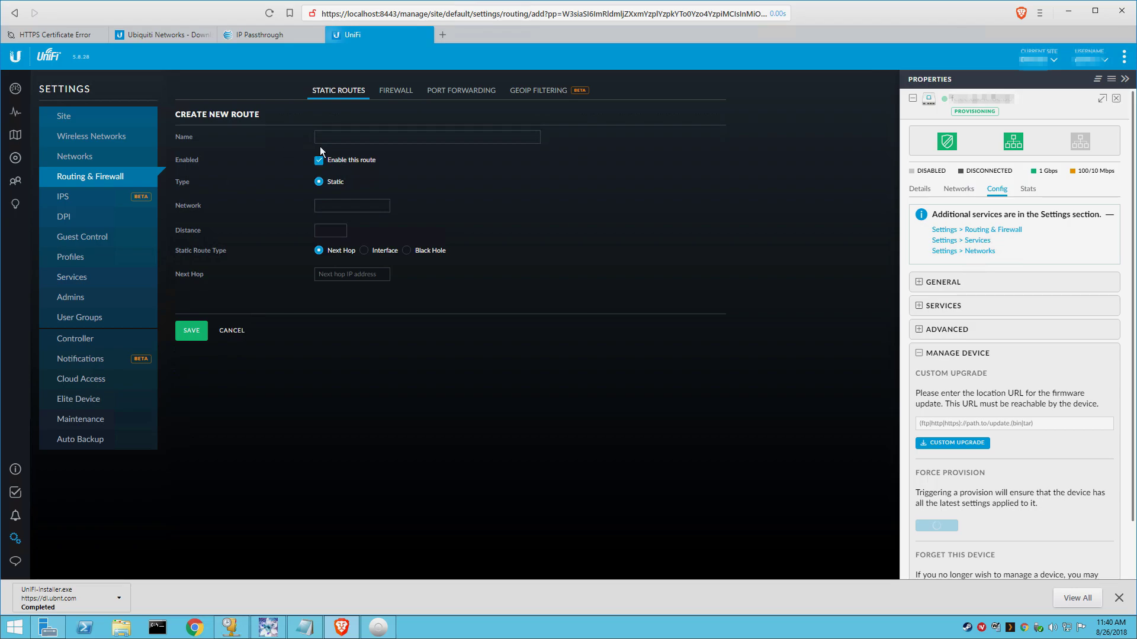
click(455, 93)
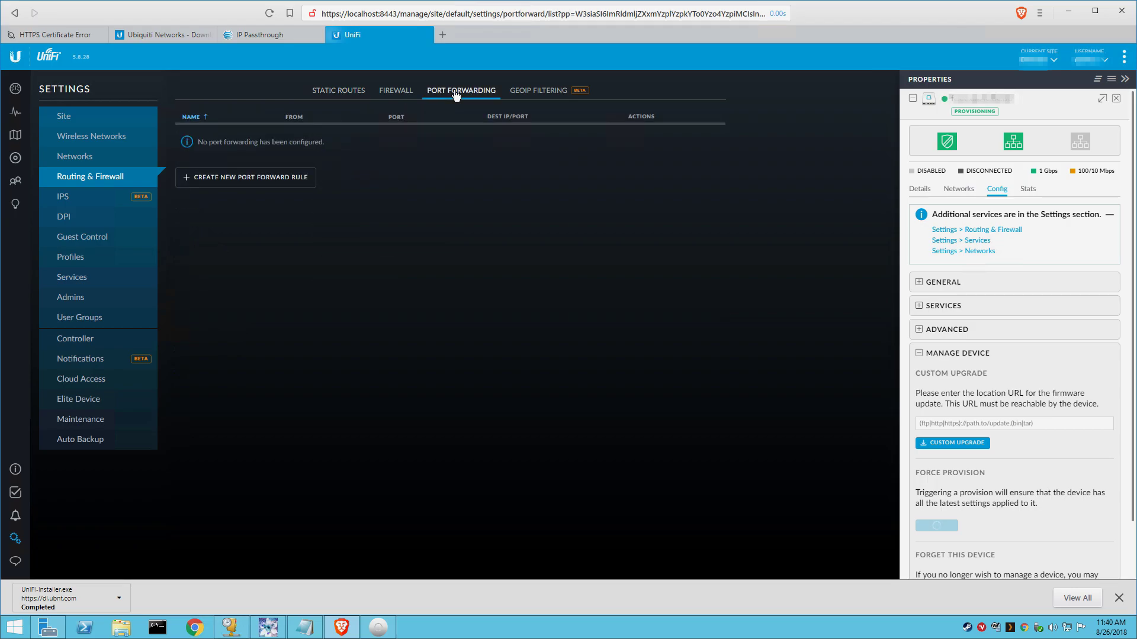
click(277, 179)
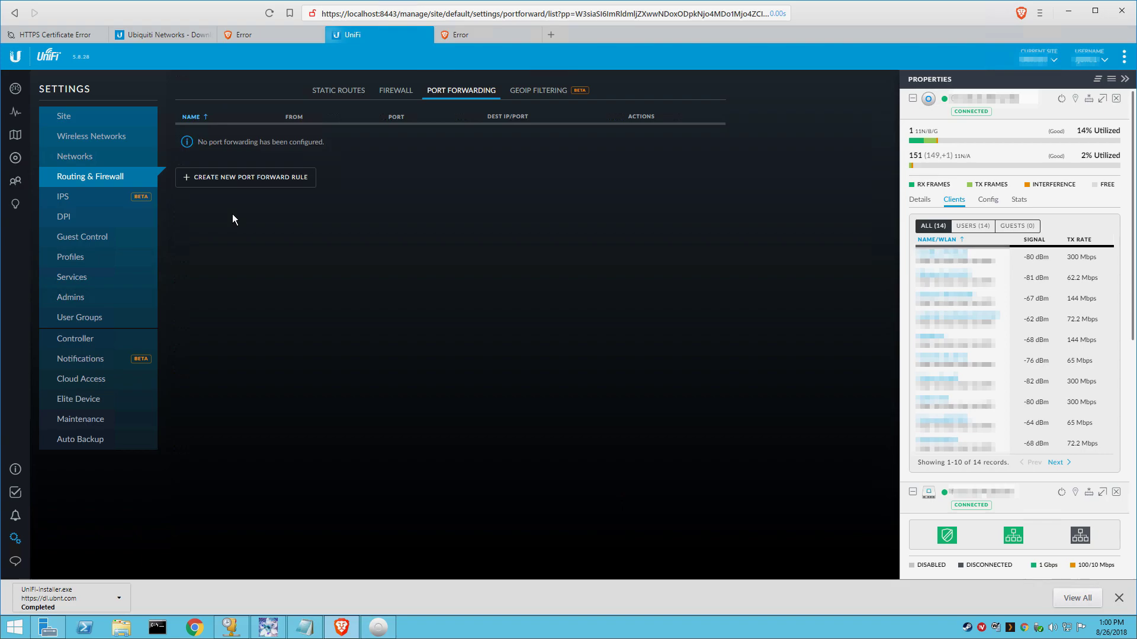
Step: Save a 'Remote Desktop' port forward from port 9001 to 192.168.1.10:3389
click(231, 183)
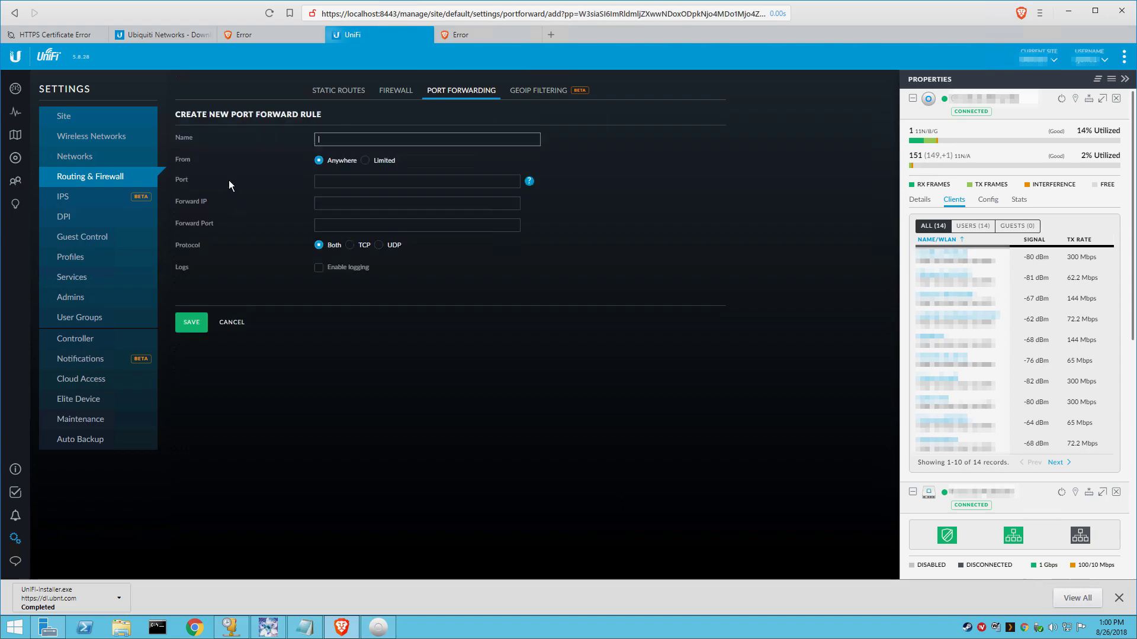
text(Remote Desktop)
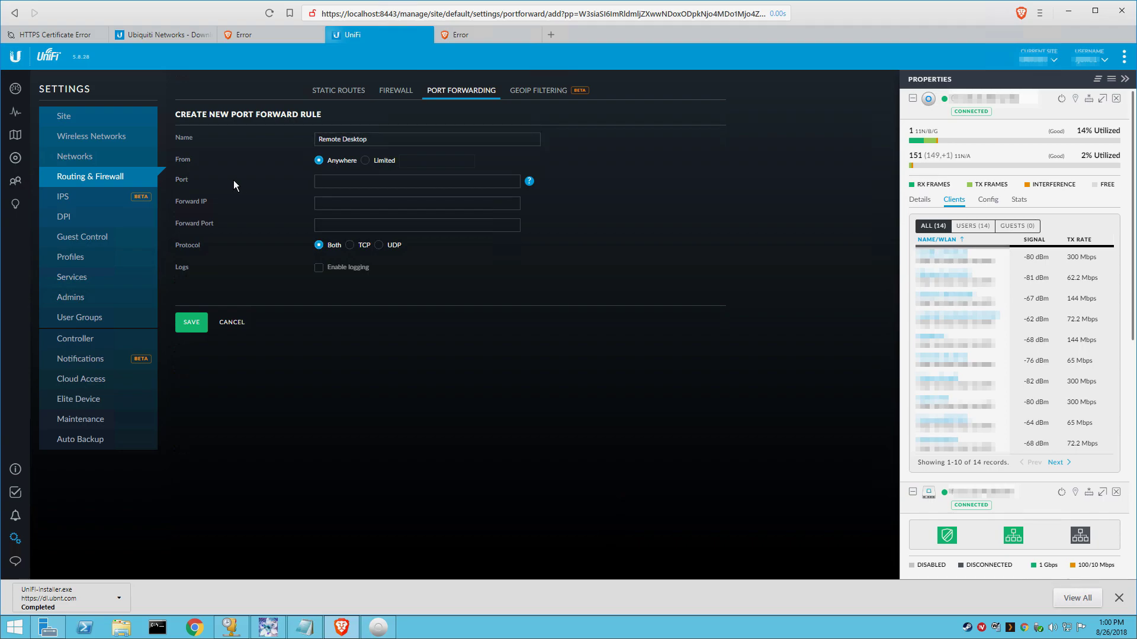
key(Tab)
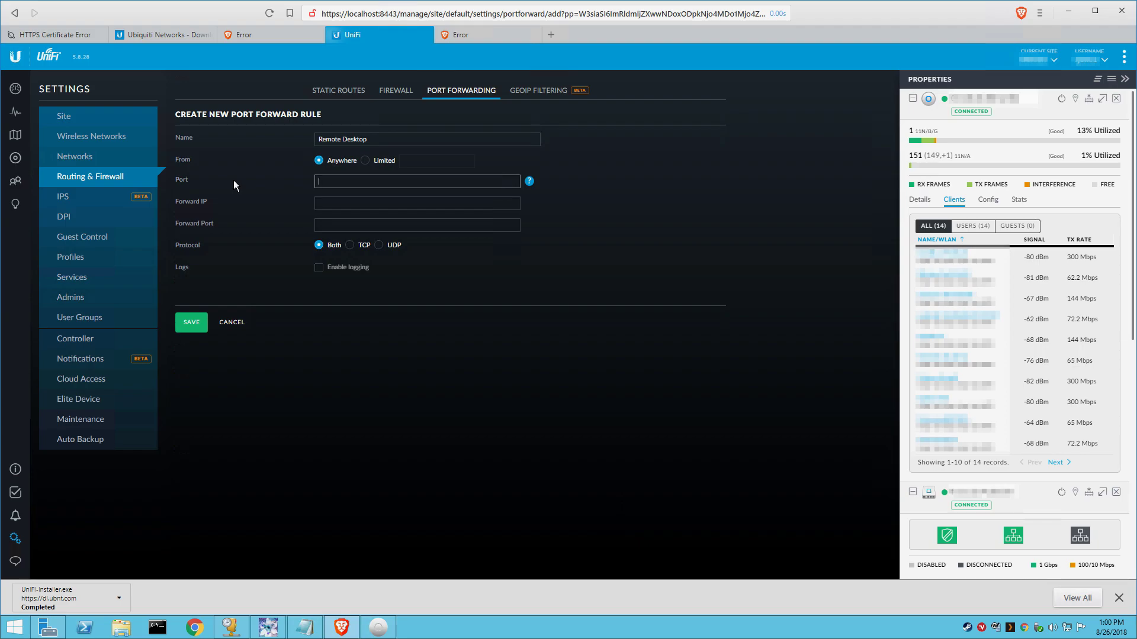
text(9001)
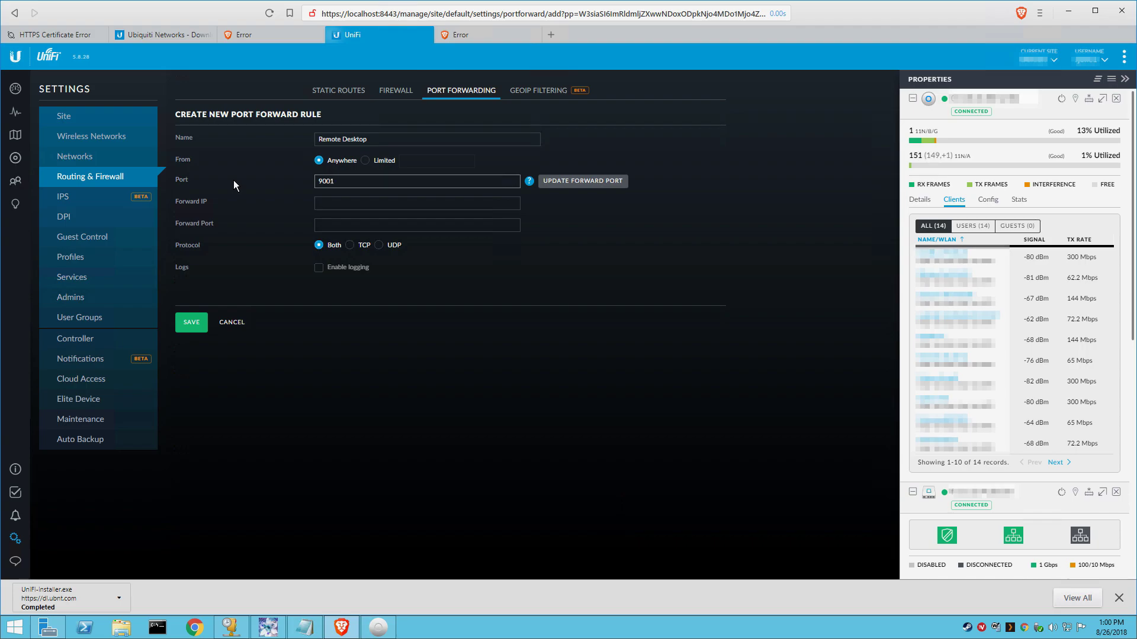
key(Tab)
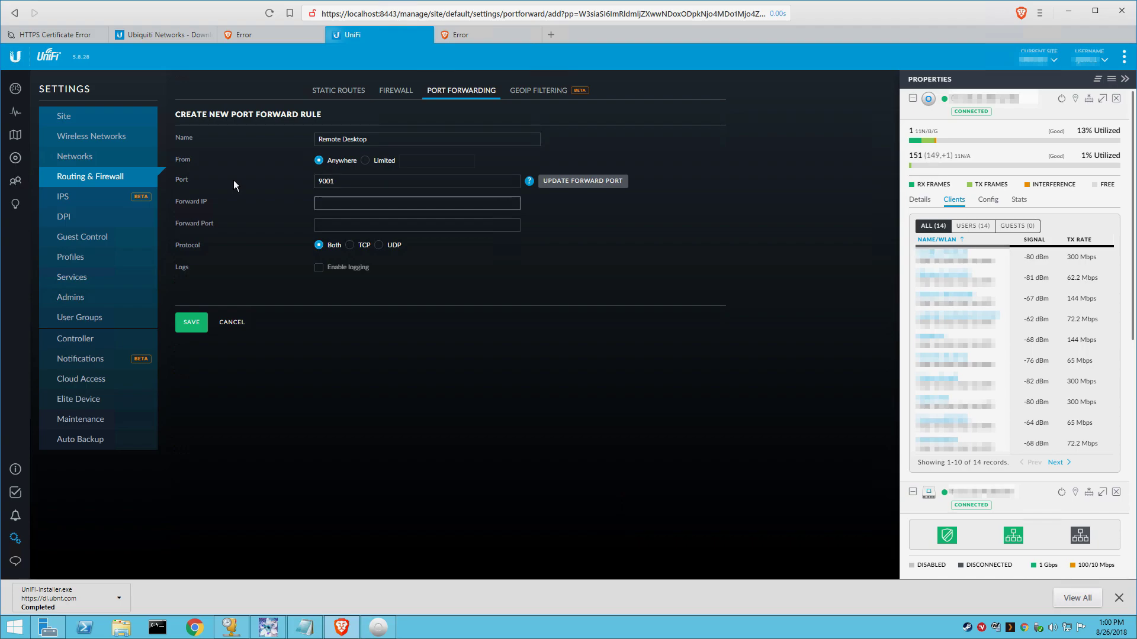
text(192.168.1.10)
key(Tab)
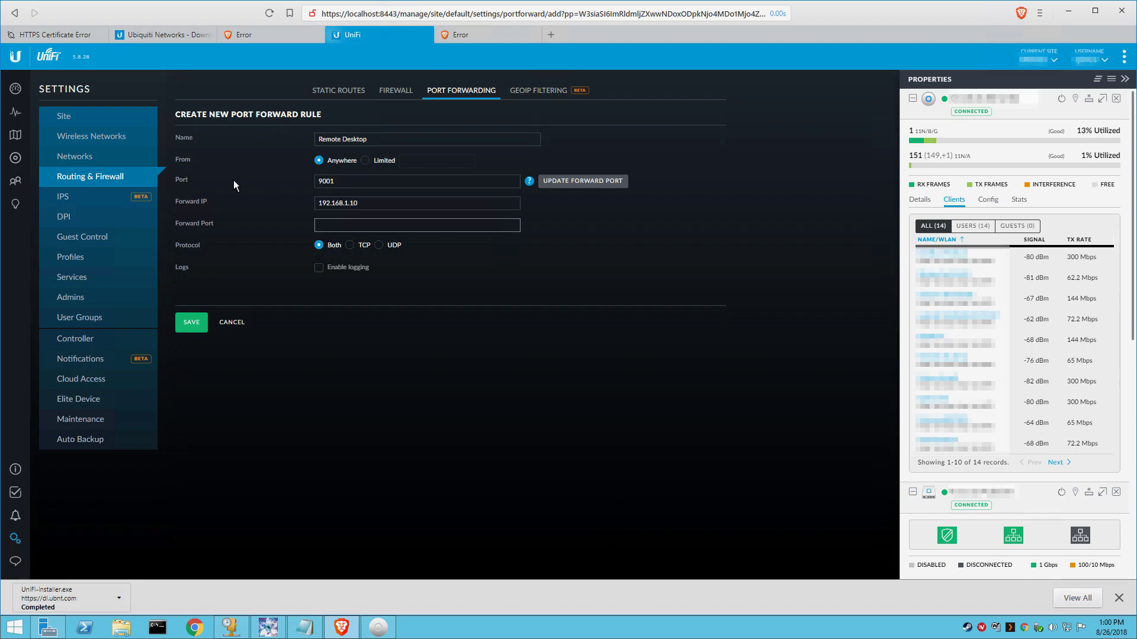
text(3389)
click(187, 324)
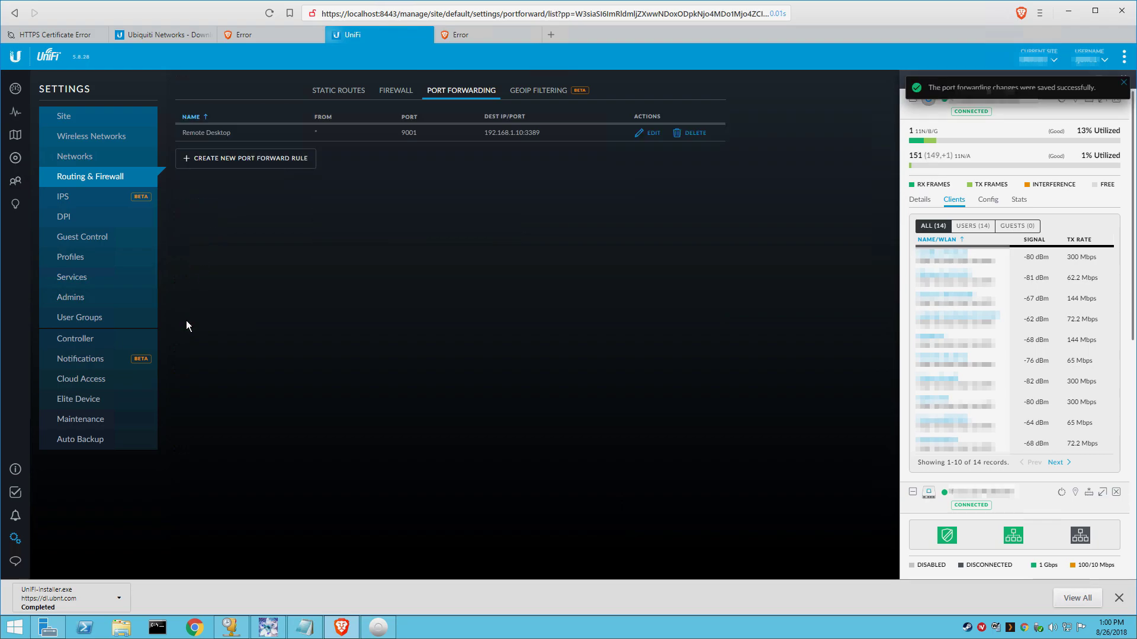
Step: Save a 'Blue Iris' port forward from port 8090 to 192.168.1.10:81
click(235, 164)
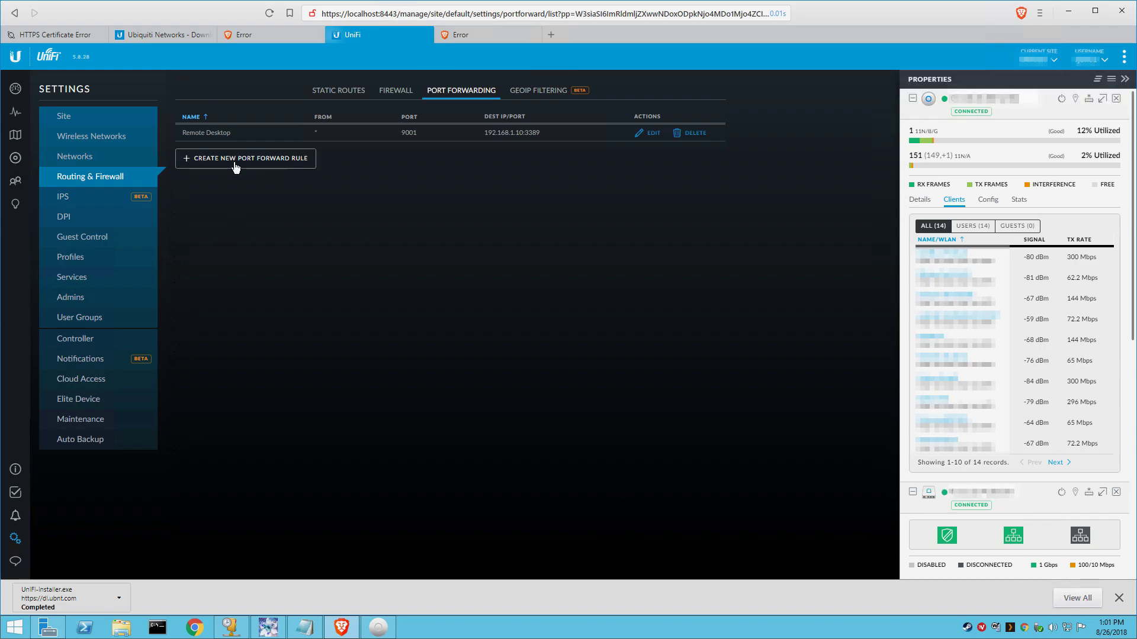
text(B)
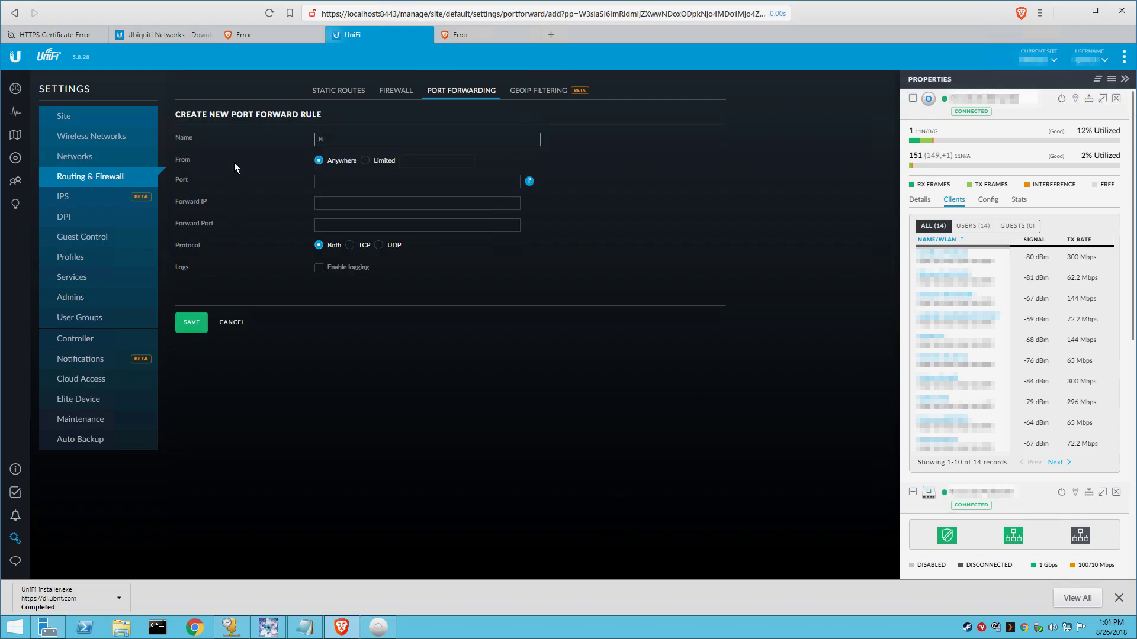
text(lue Iris)
key(Tab)
key(Tab)
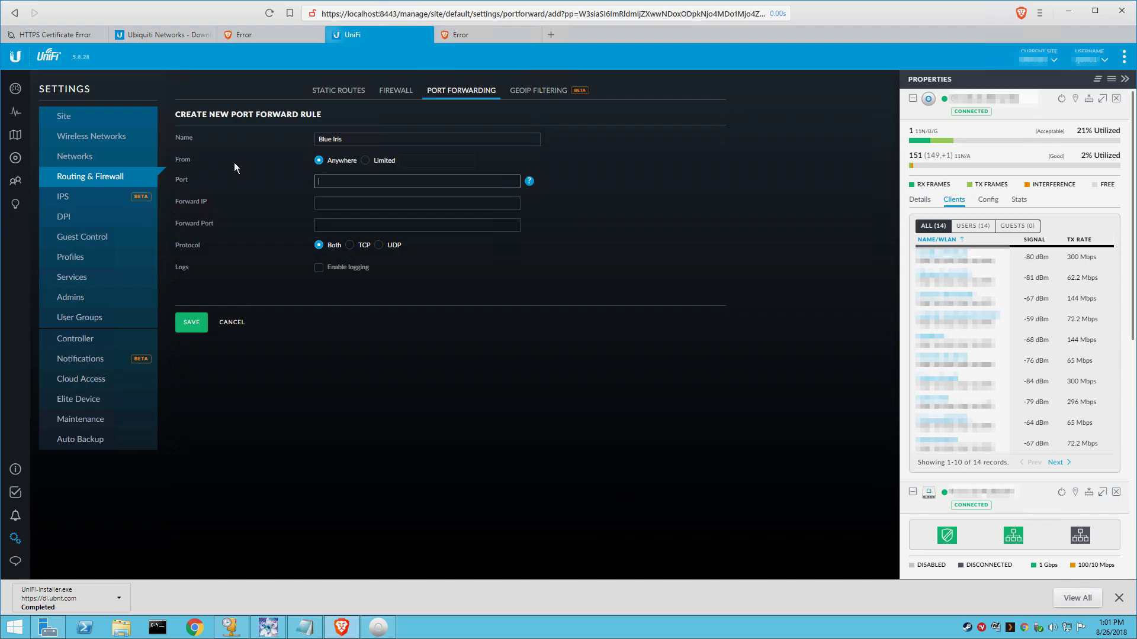
text(8)
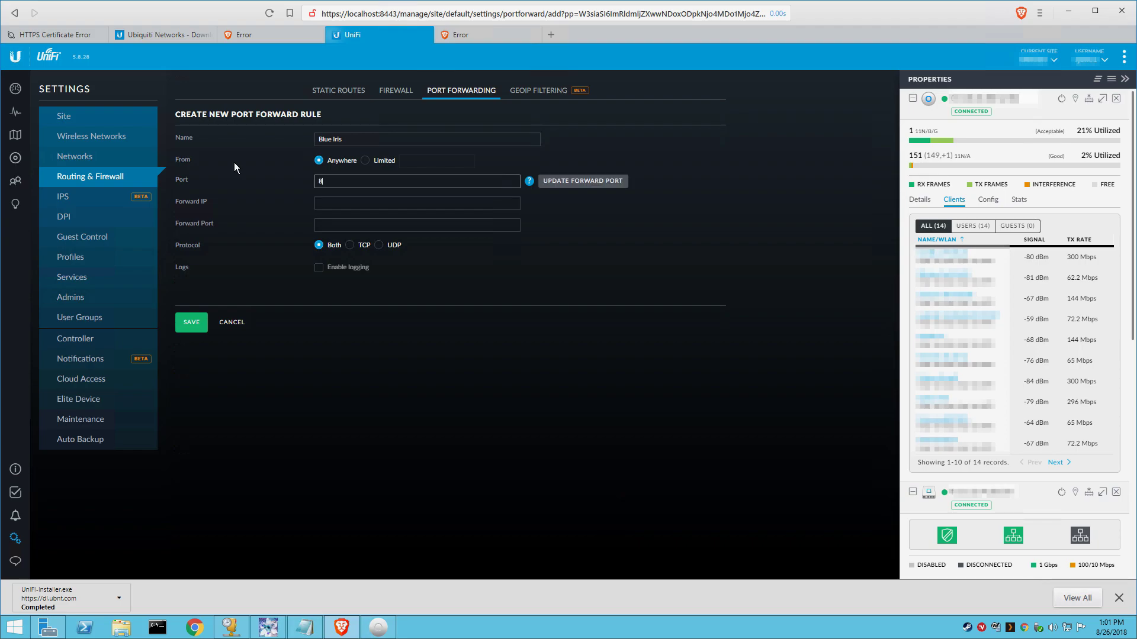
text(090)
key(Tab)
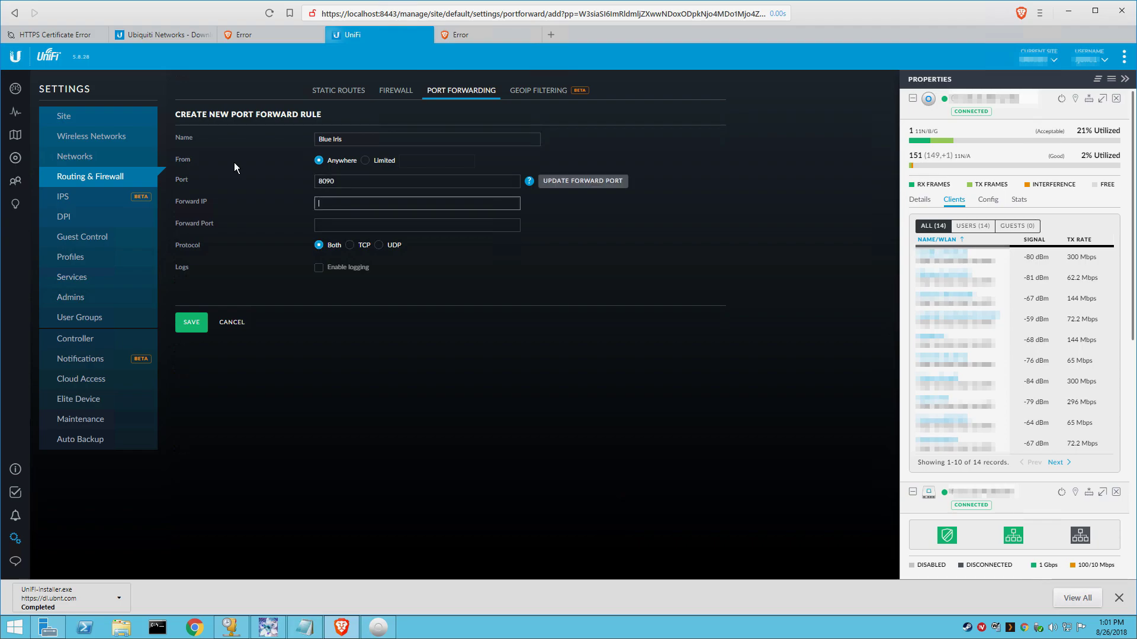
text(192.168.1.10)
key(Tab)
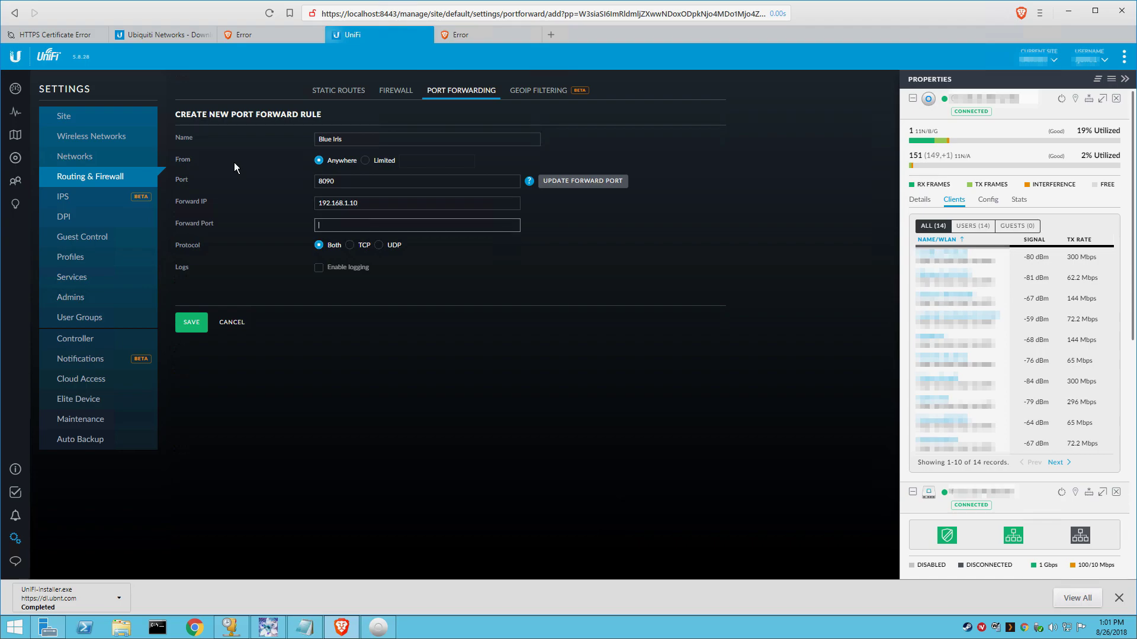
text(81)
click(190, 327)
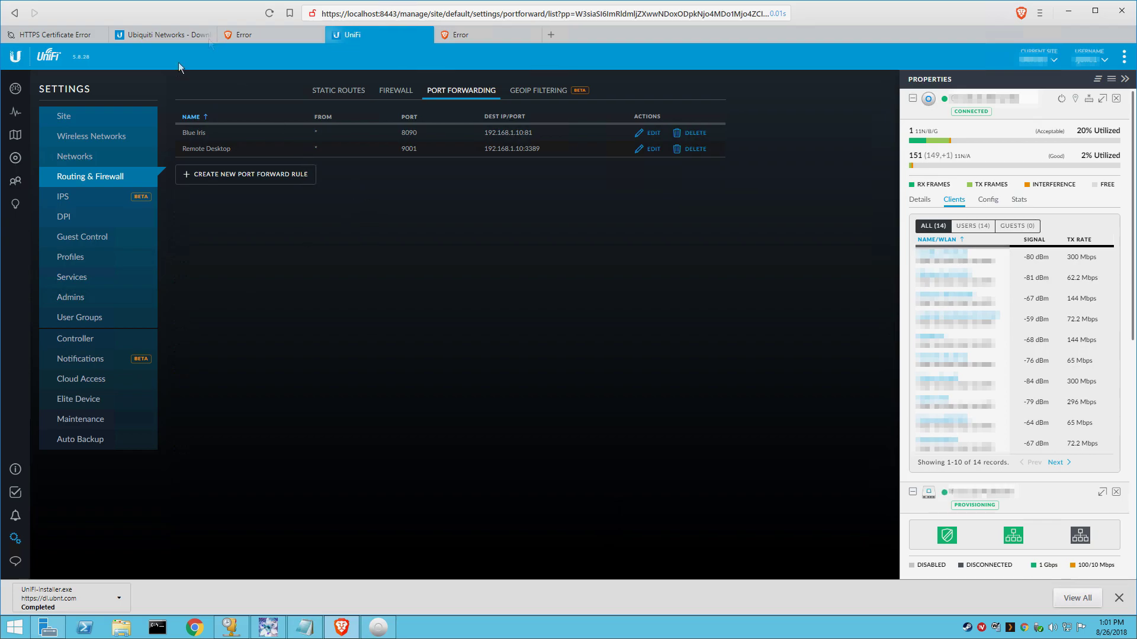
Step: Return to the Dashboard to check latency, throughput and device counts
click(15, 89)
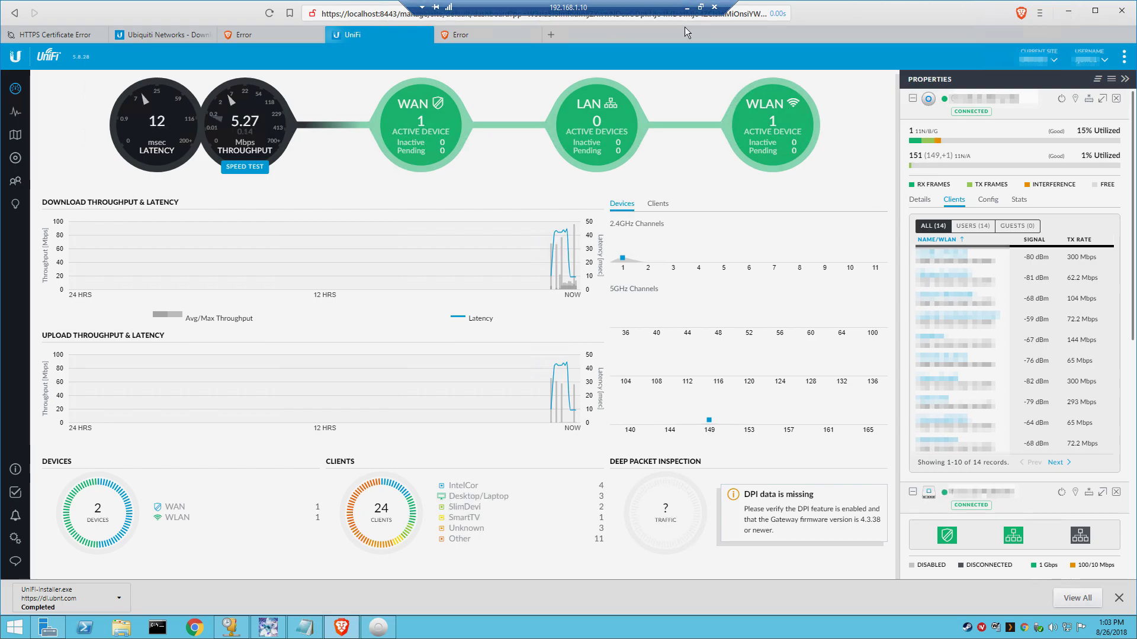
Step: Leave the remote session and load the external address on port 8090 in Brave
click(688, 8)
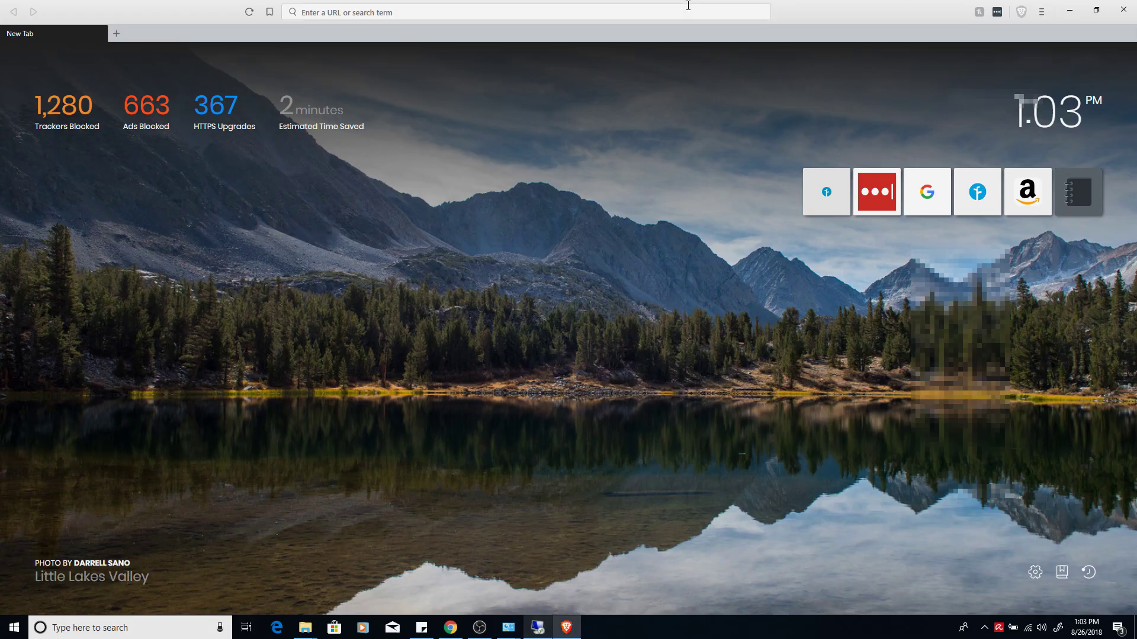
click(584, 14)
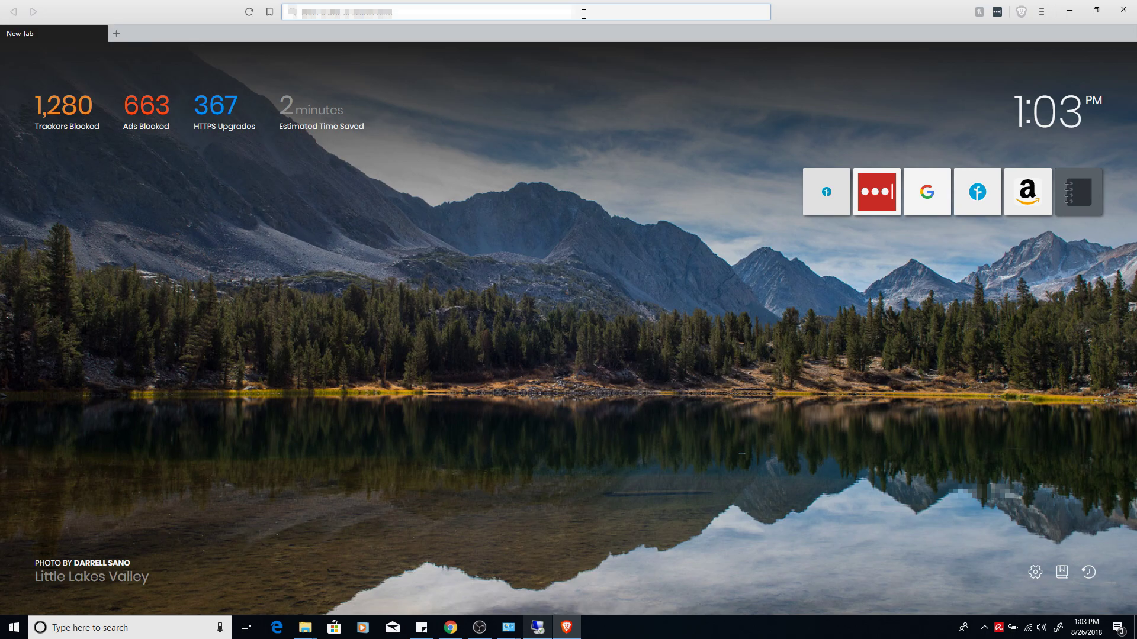
text(g)
key(Delete)
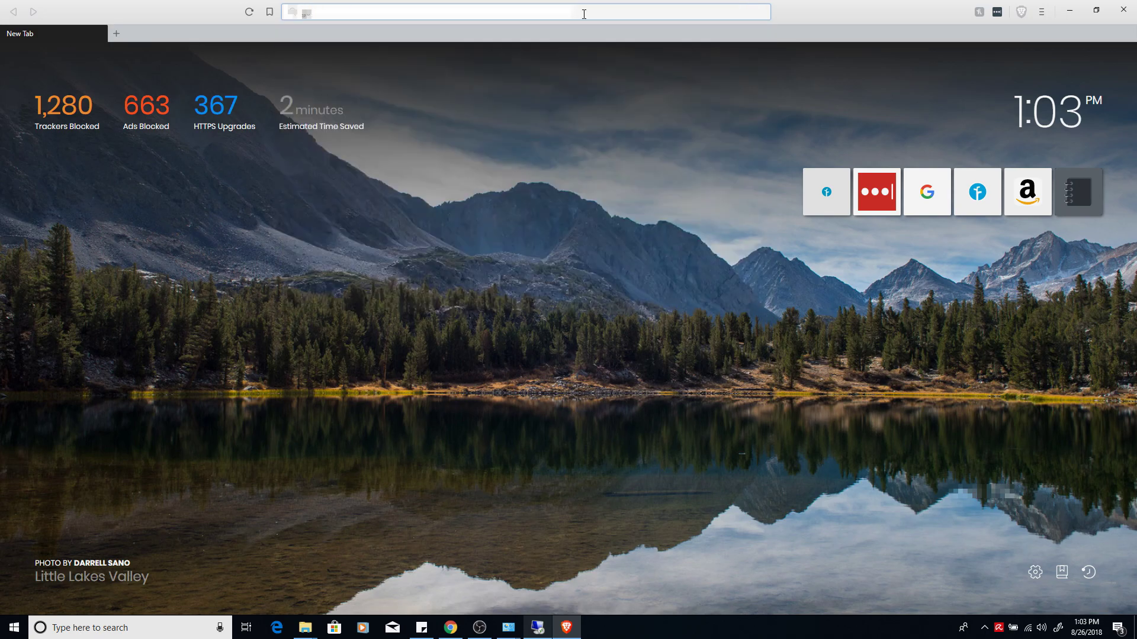
text(oogle.com)
key(Return)
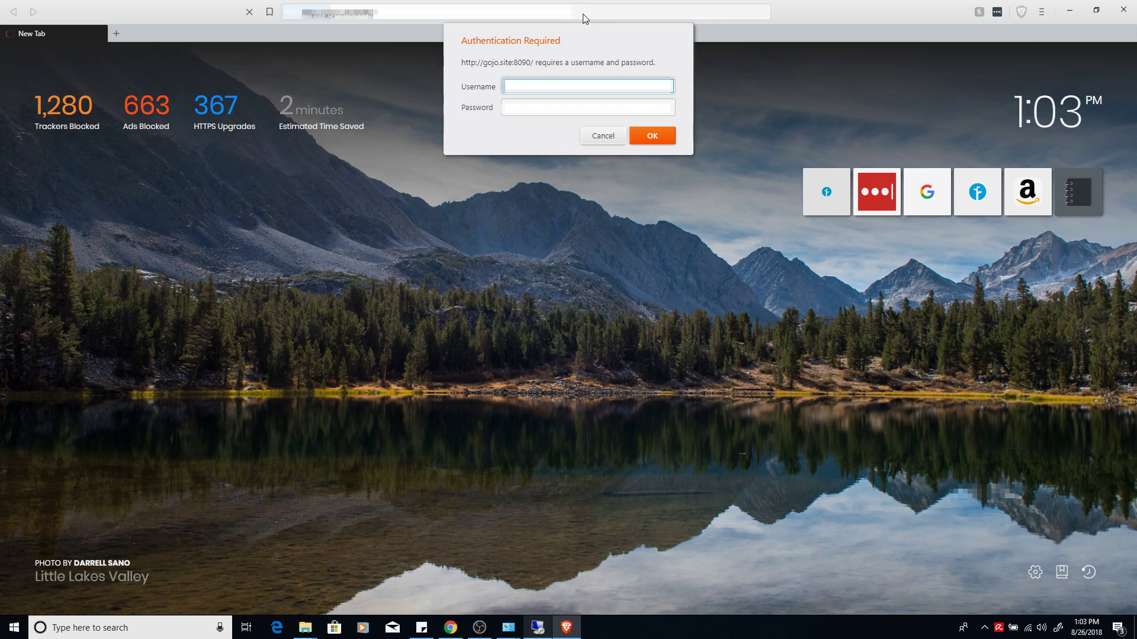
Step: Answer the site's login prompt with the username and password
text(admin1)
key(Tab)
text(*****)
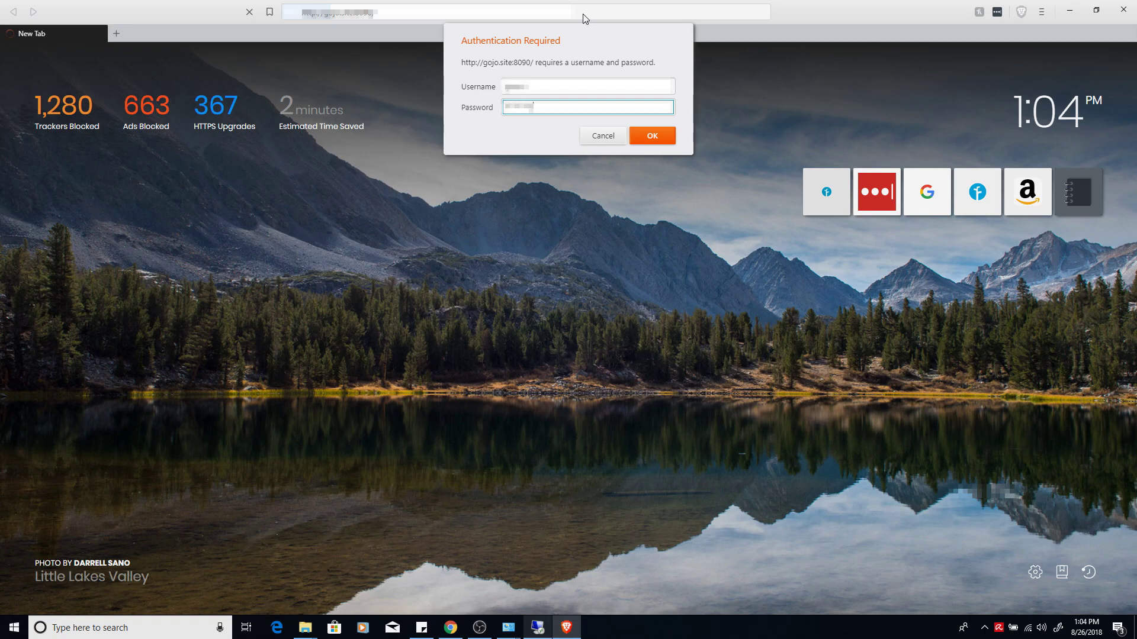
key(Return)
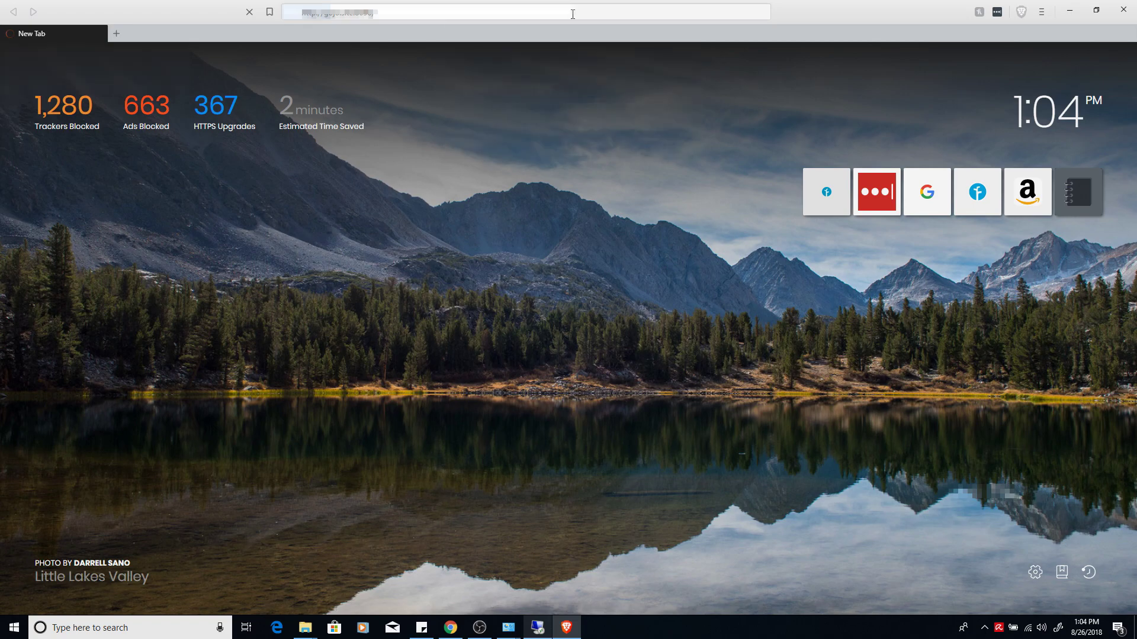